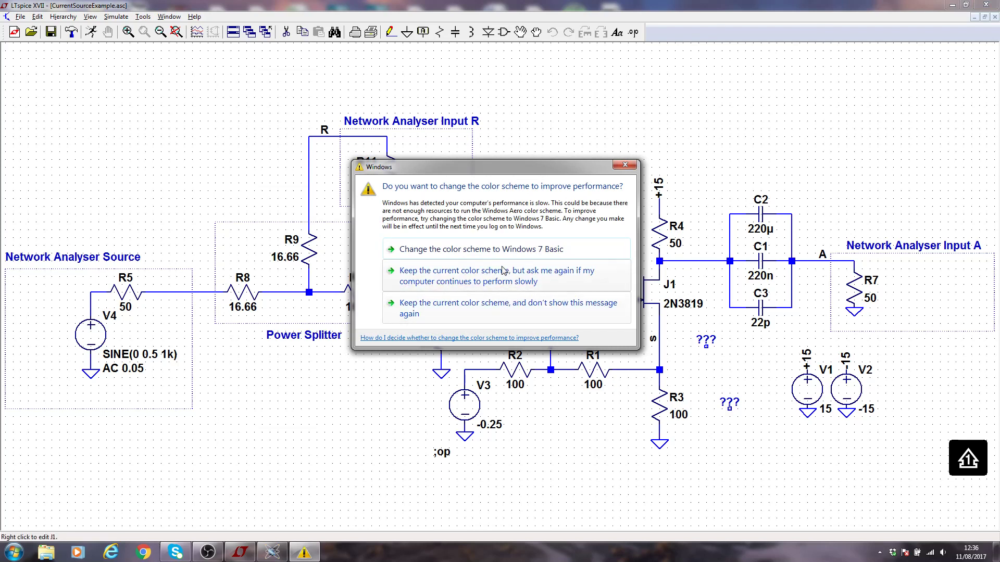
Keep the current Windows color scheme and stop the performance message from showing again
{"action": "left_click", "coordinate": [529, 322]}
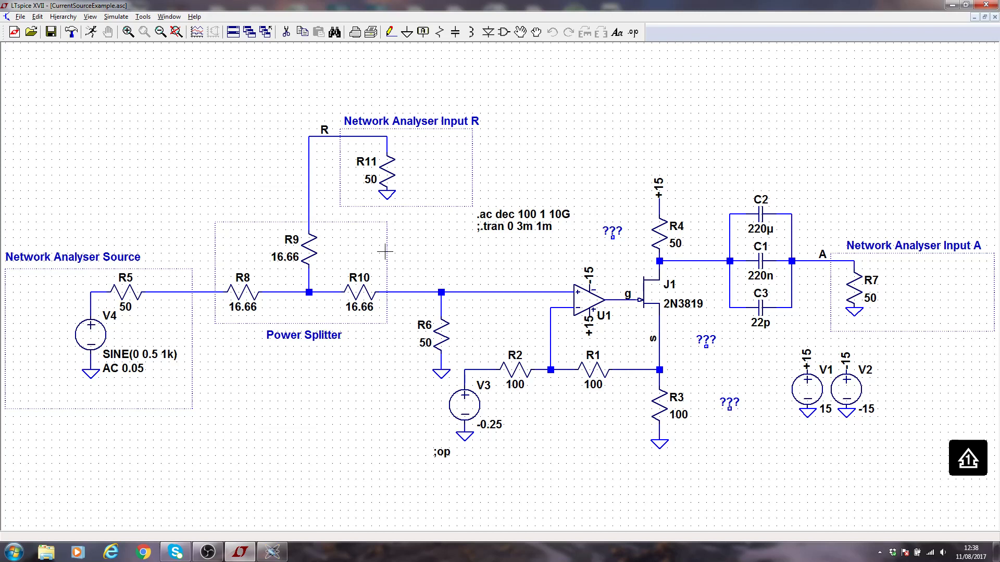
Place a .op SPICE directive below the .tran line and run the simulation
{"action": "left_click", "coordinate": [634, 33]}
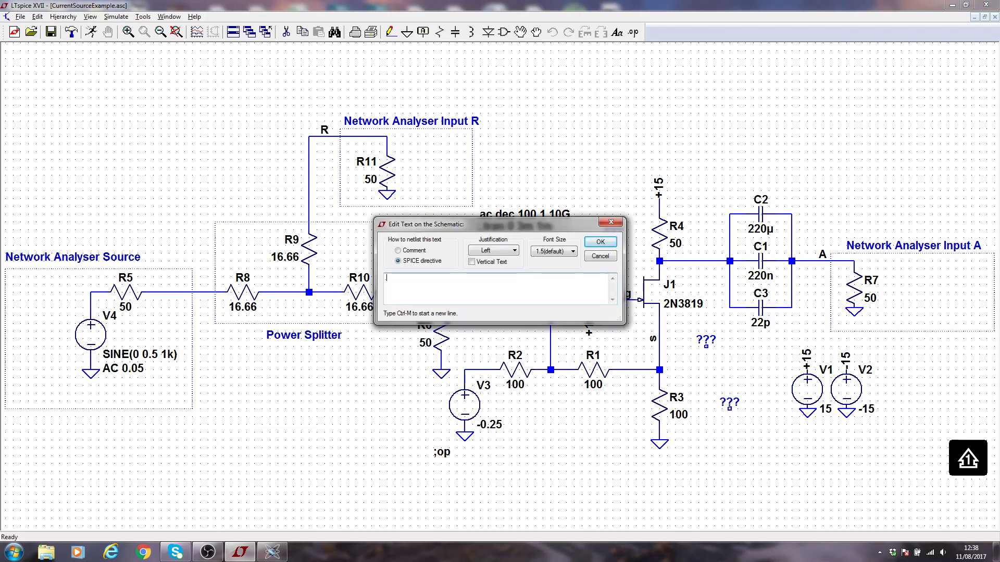
{"action": "type", "text": ".op"}
{"action": "key", "text": "Return"}
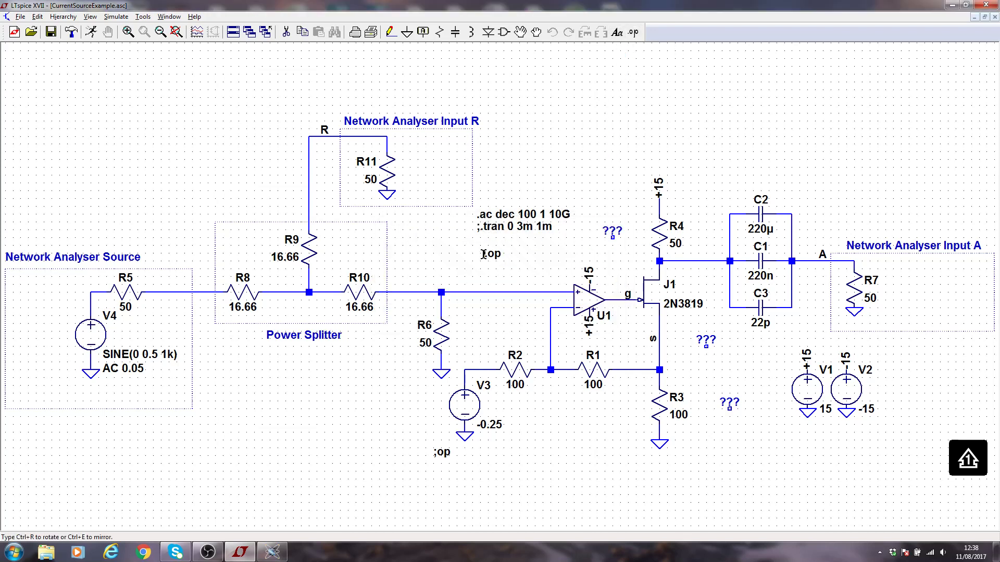
{"action": "left_click", "coordinate": [481, 251]}
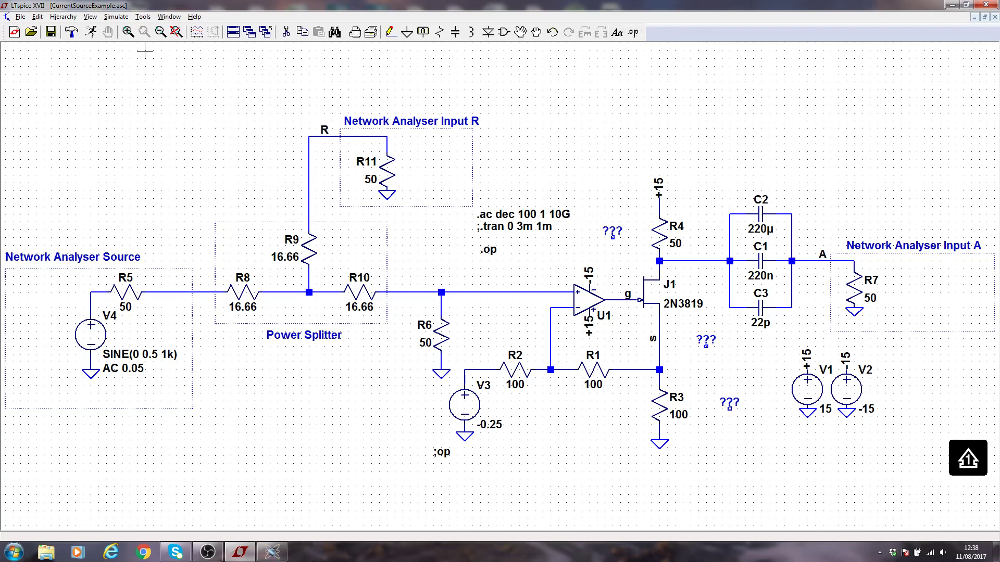
{"action": "left_click", "coordinate": [94, 37]}
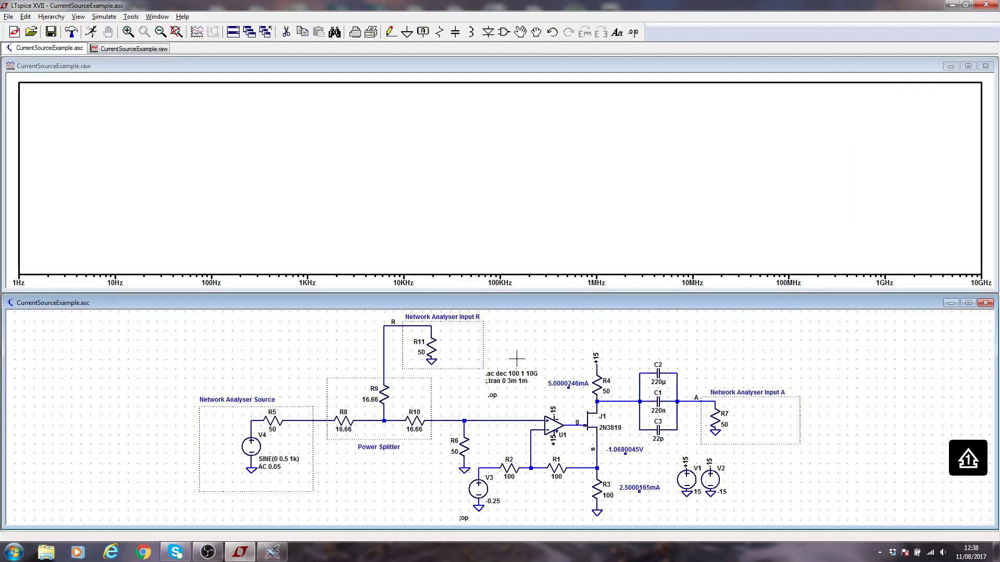
Comment out the .ac dec 100 1 10G directive with a semicolon, close the waveform window and maximize the schematic
{"action": "right_click", "coordinate": [540, 363]}
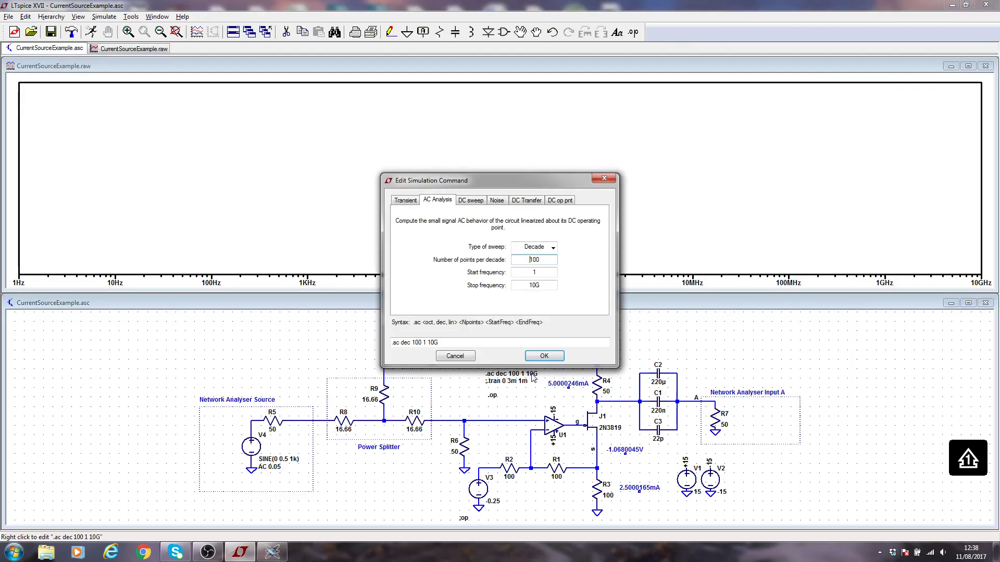
{"action": "left_click", "coordinate": [508, 341]}
{"action": "key", "text": "Home"}
{"action": "type", "text": ";"}
{"action": "key", "text": "Return"}
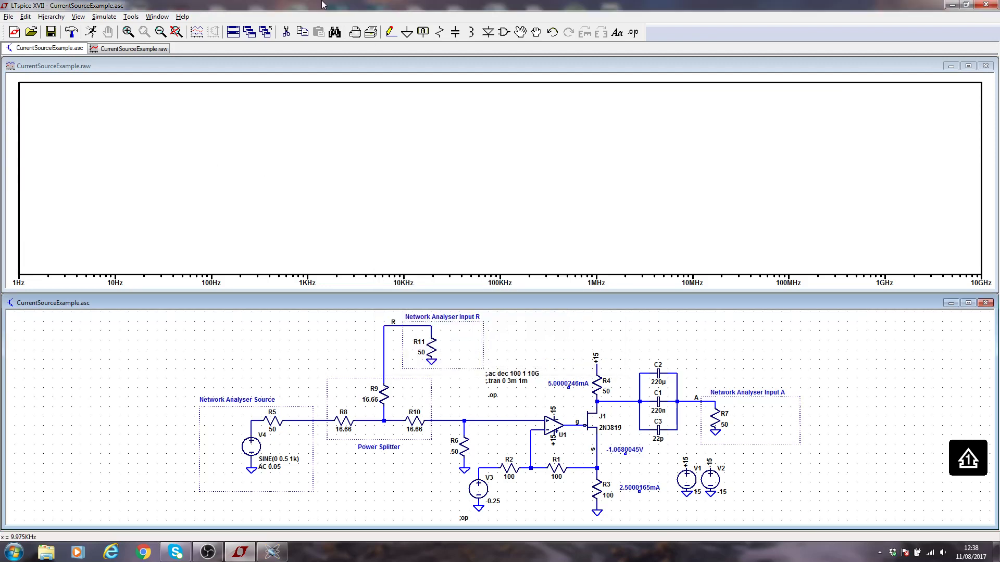
{"action": "double_click", "coordinate": [10, 66]}
{"action": "double_click", "coordinate": [220, 290]}
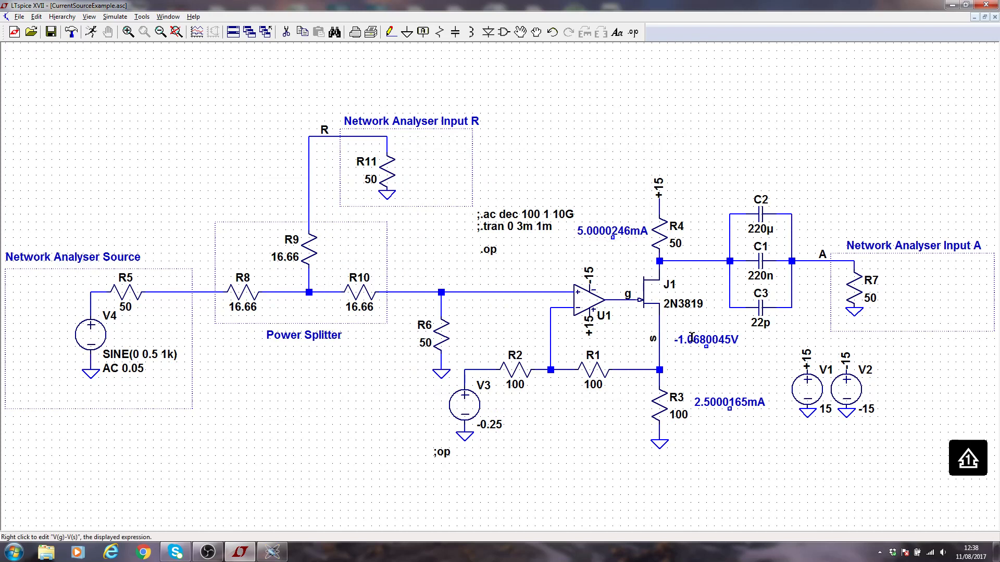
Place a .op data label in the empty area above R4
{"action": "right_click", "coordinate": [615, 149]}
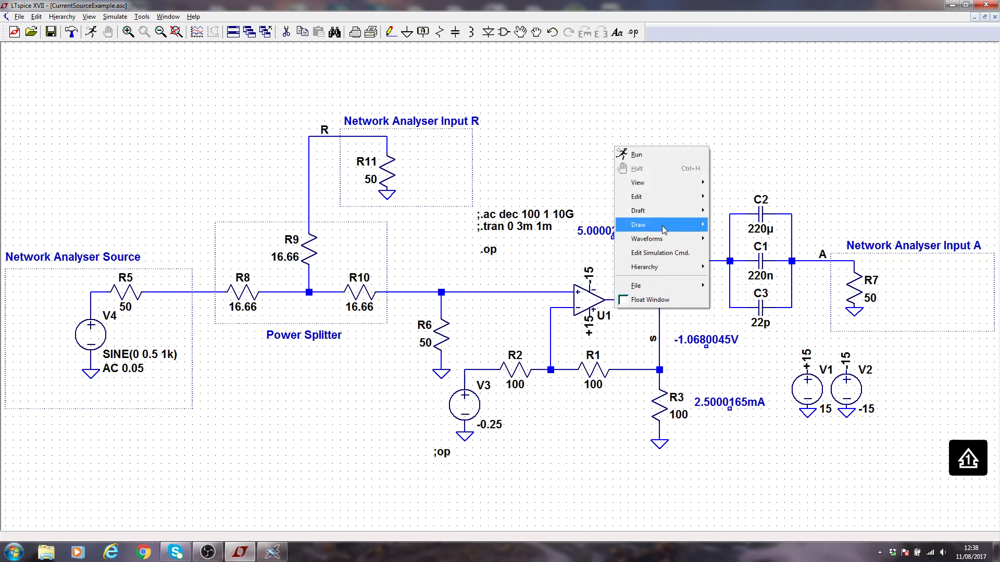
{"action": "mouse_move", "coordinate": [666, 227]}
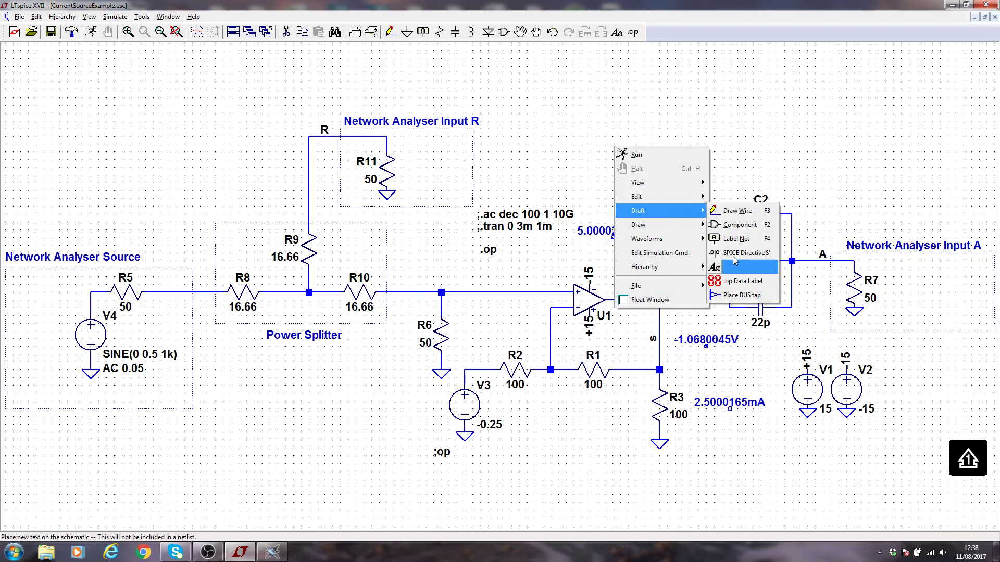
{"action": "left_click", "coordinate": [740, 286]}
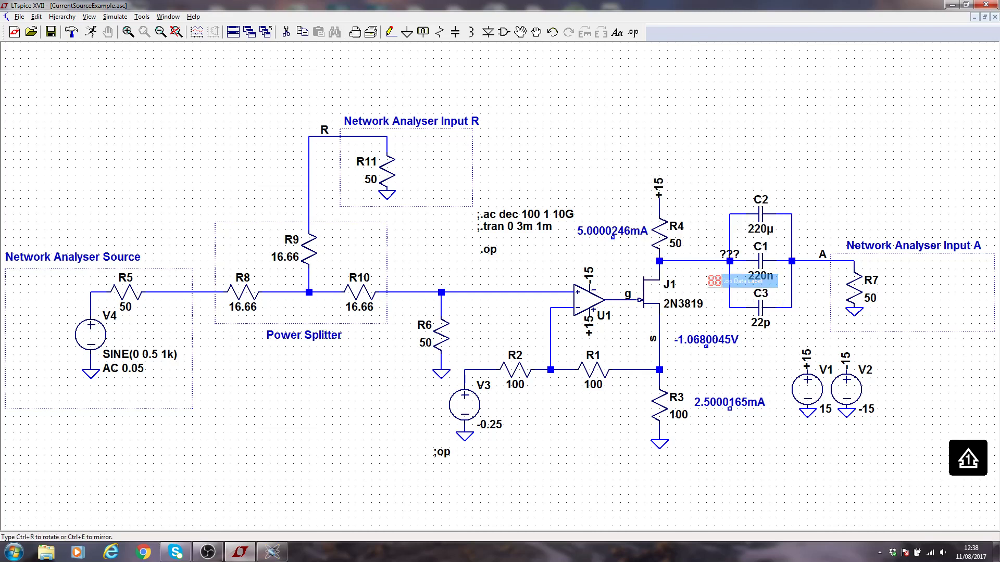
{"action": "left_click", "coordinate": [698, 168]}
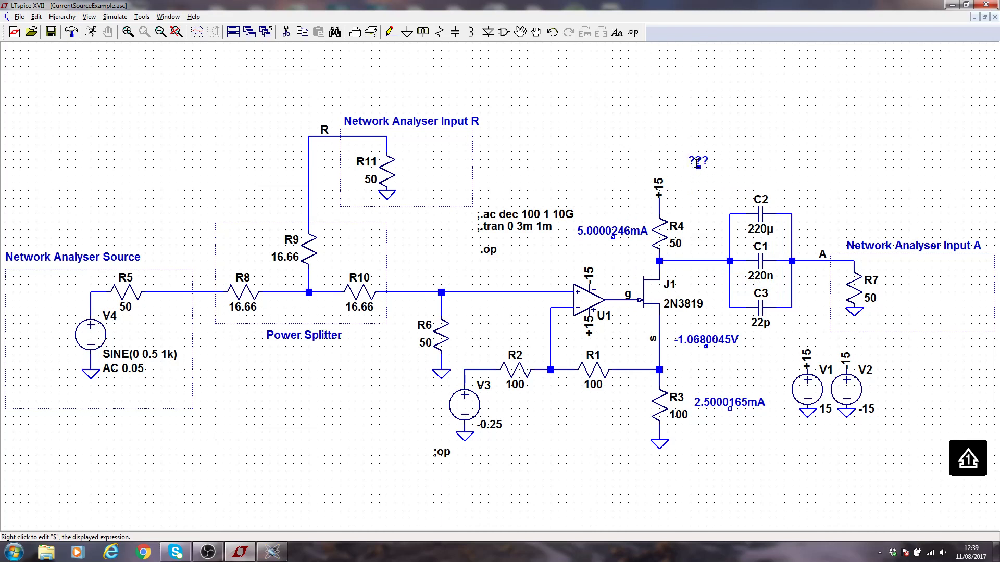
Move the new data label onto the wire feeding U1's non-inverting input, and from there onto the wire between V3 and R2
{"action": "key", "text": "super+p"}
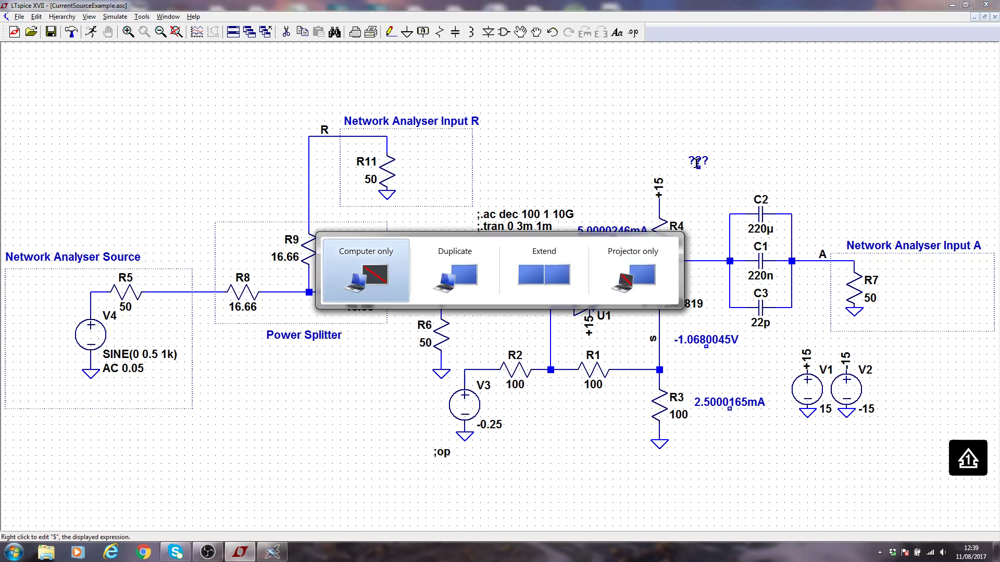
{"action": "key", "text": "Escape"}
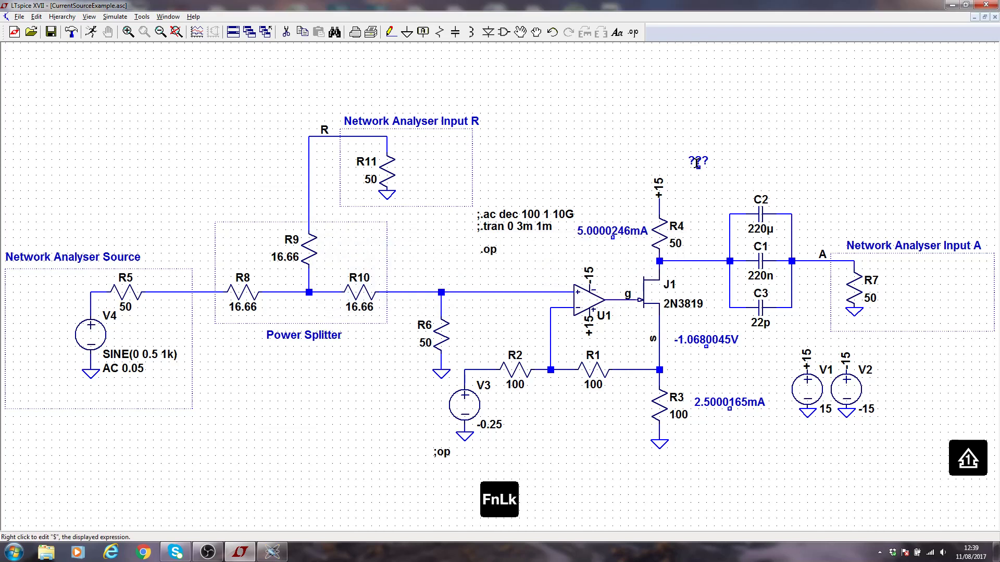
{"action": "key", "text": "F7"}
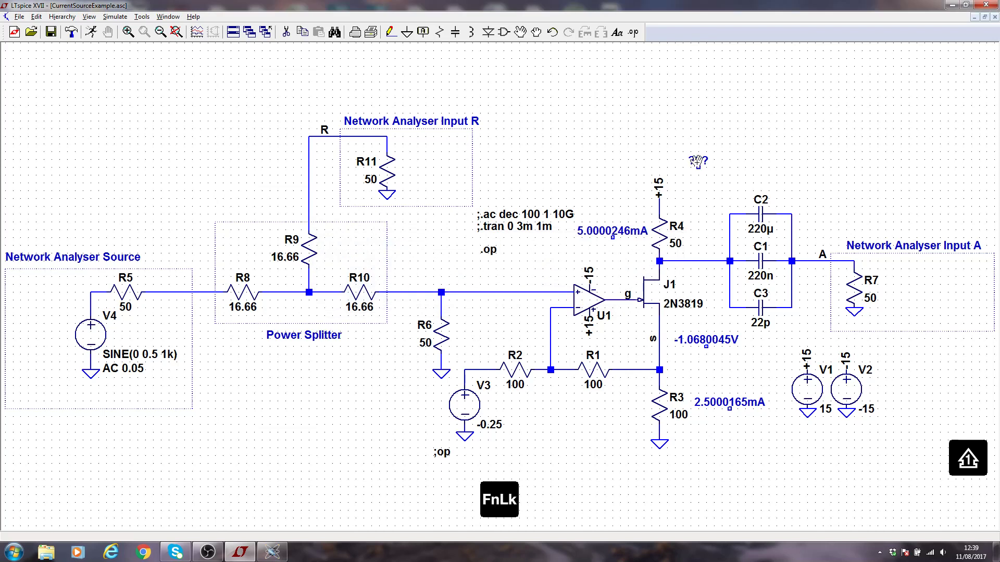
{"action": "left_click", "coordinate": [698, 163]}
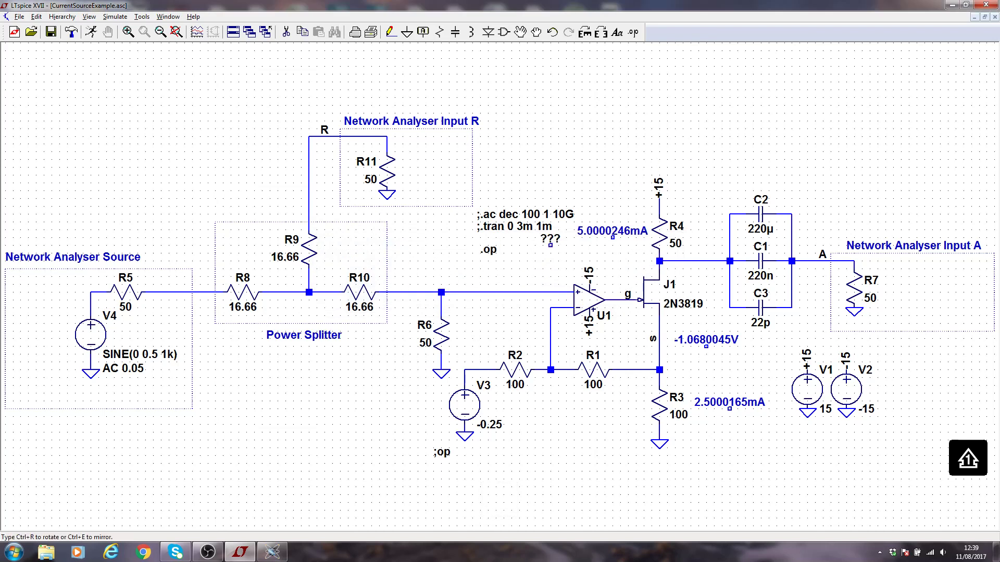
{"action": "left_click", "coordinate": [494, 288]}
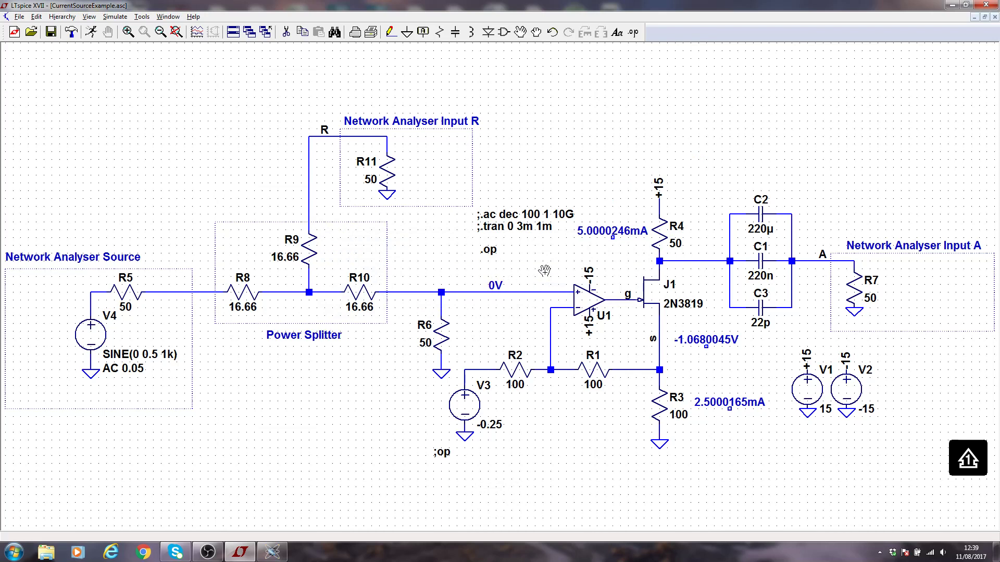
{"action": "left_click", "coordinate": [495, 283]}
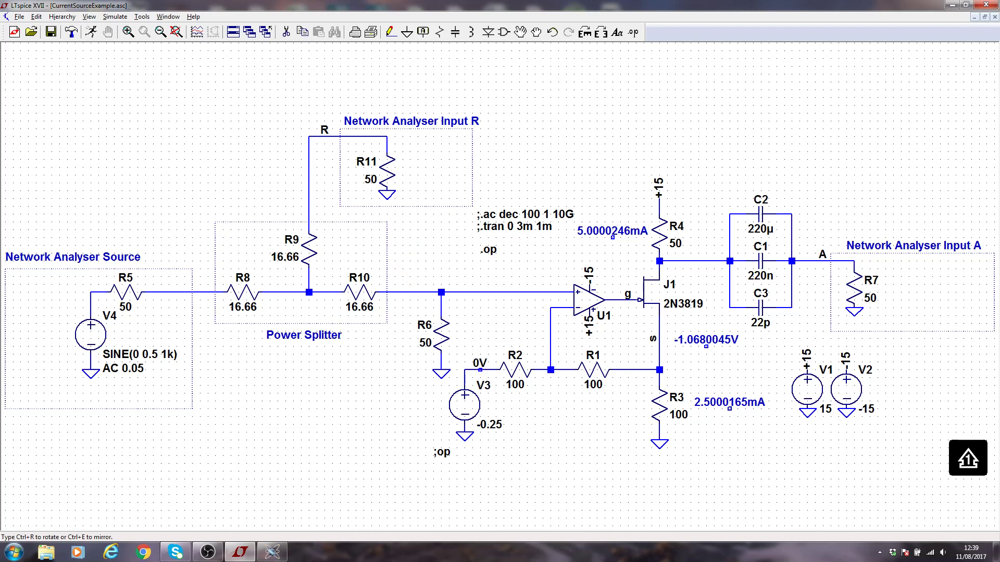
{"action": "left_click", "coordinate": [480, 370]}
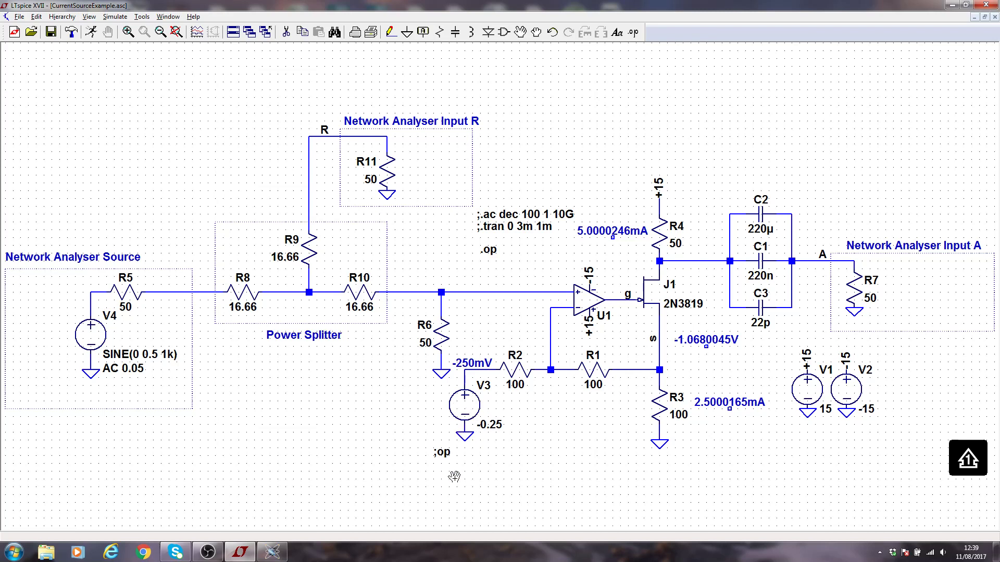
Delete the ;op text below V3 and the data label on the wire between V3 and R2
{"action": "key", "text": "F5"}
{"action": "left_click", "coordinate": [438, 455]}
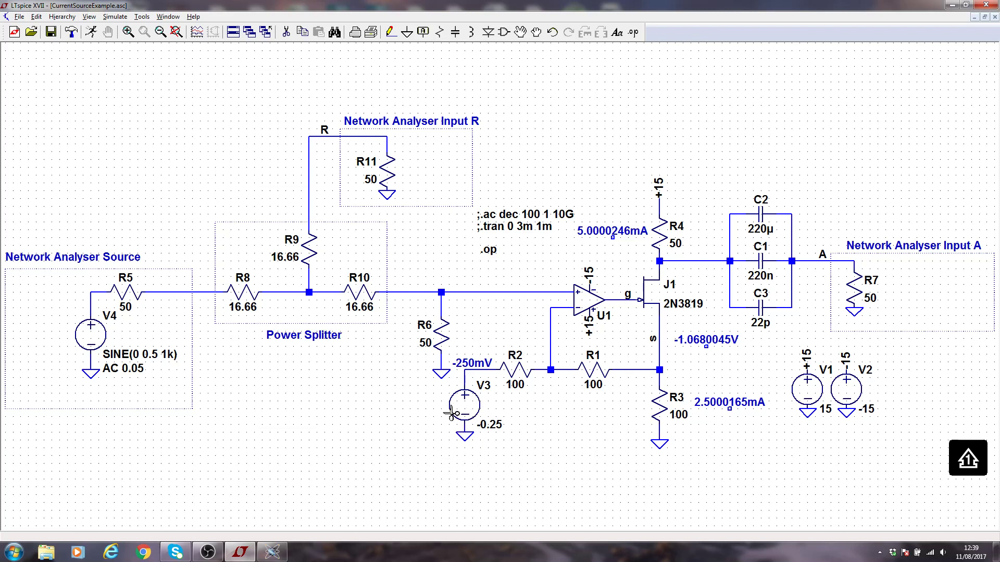
{"action": "left_click", "coordinate": [468, 364]}
{"action": "key", "text": "Escape"}
Examine the expressions displayed by the data labels beside R4 and beside J1's source
{"action": "right_click", "coordinate": [612, 230]}
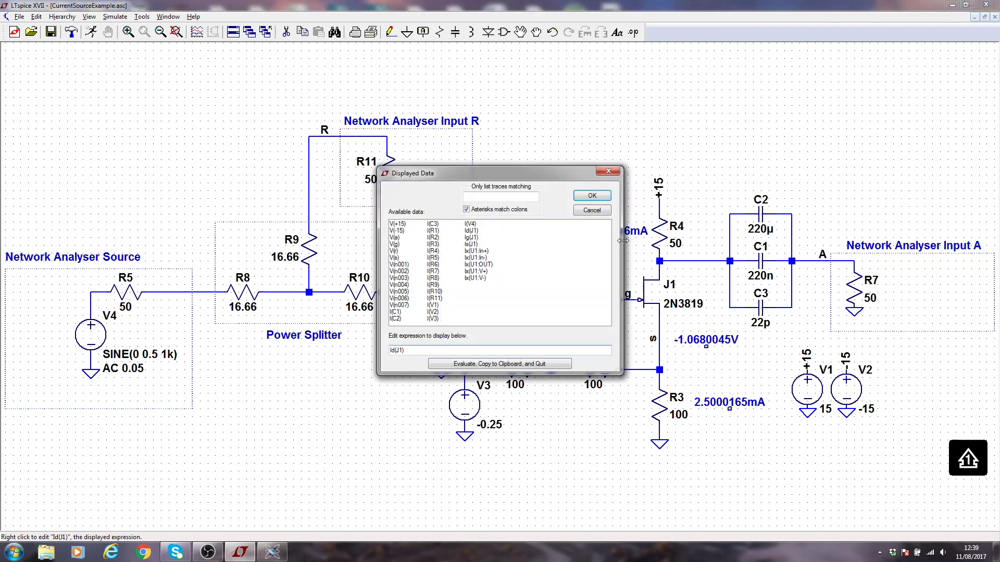
{"action": "left_click_drag", "start_coordinate": [582, 174], "coordinate": [482, 151]}
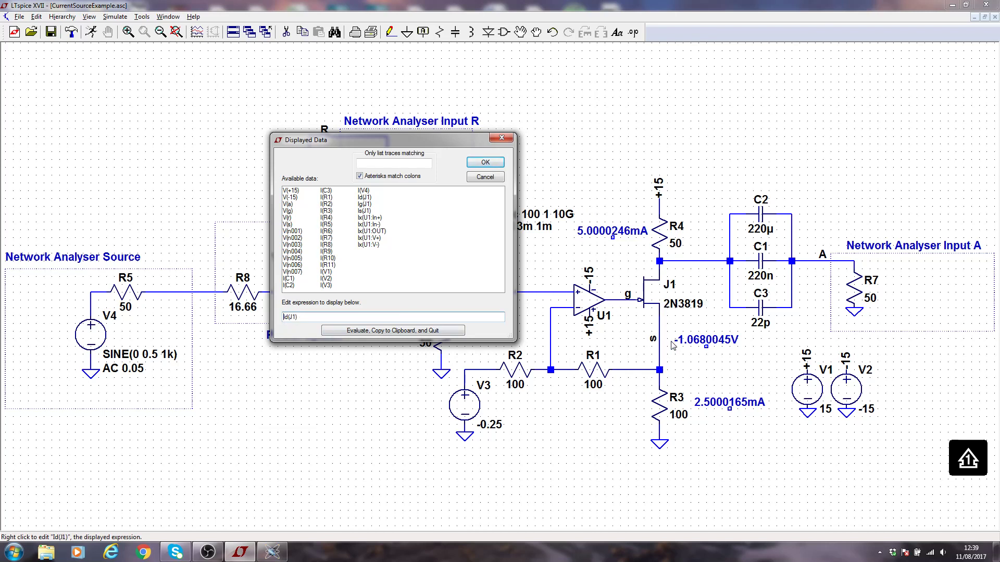
{"action": "left_click", "coordinate": [485, 163]}
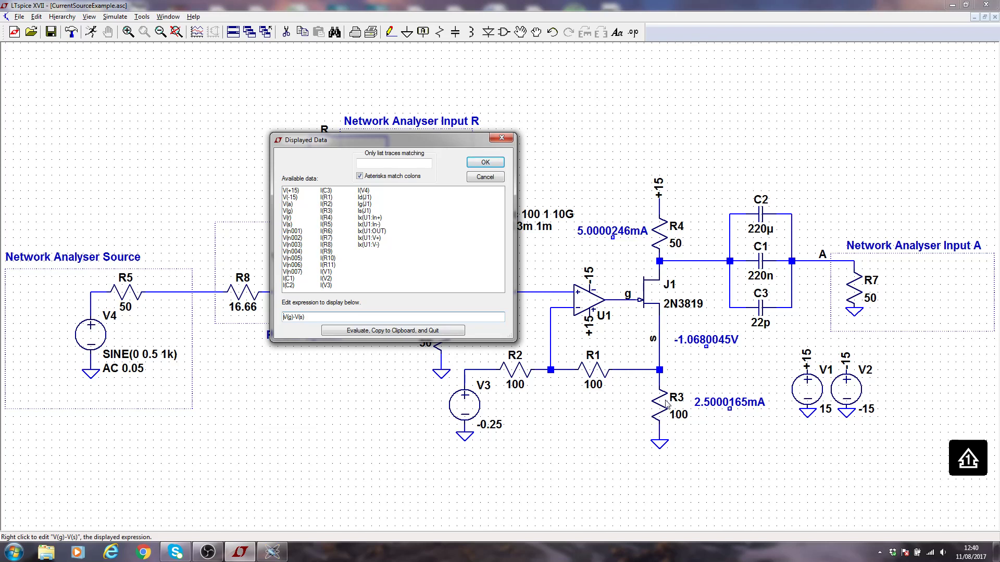
{"action": "left_click", "coordinate": [495, 176]}
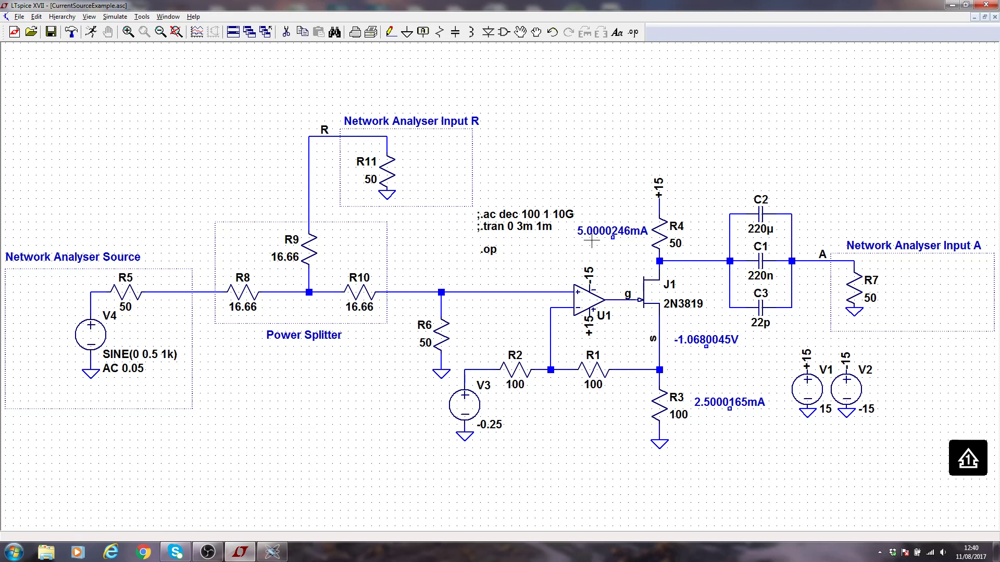
Duplicate the data label beside R4 onto the wire feeding U1's non-inverting input and set its expression to $
{"action": "left_click_drag", "start_coordinate": [614, 237], "coordinate": [505, 291]}
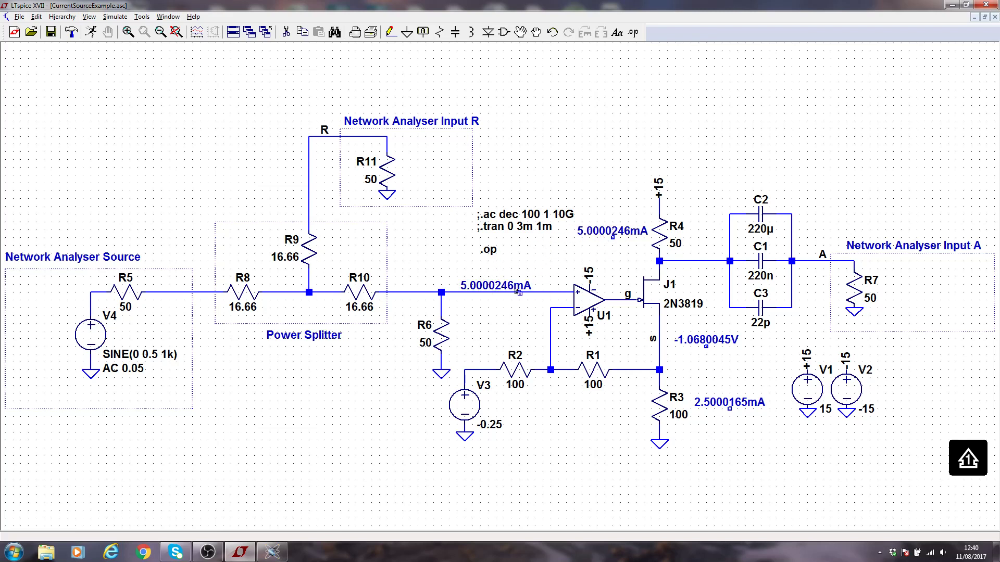
{"action": "right_click", "coordinate": [505, 288]}
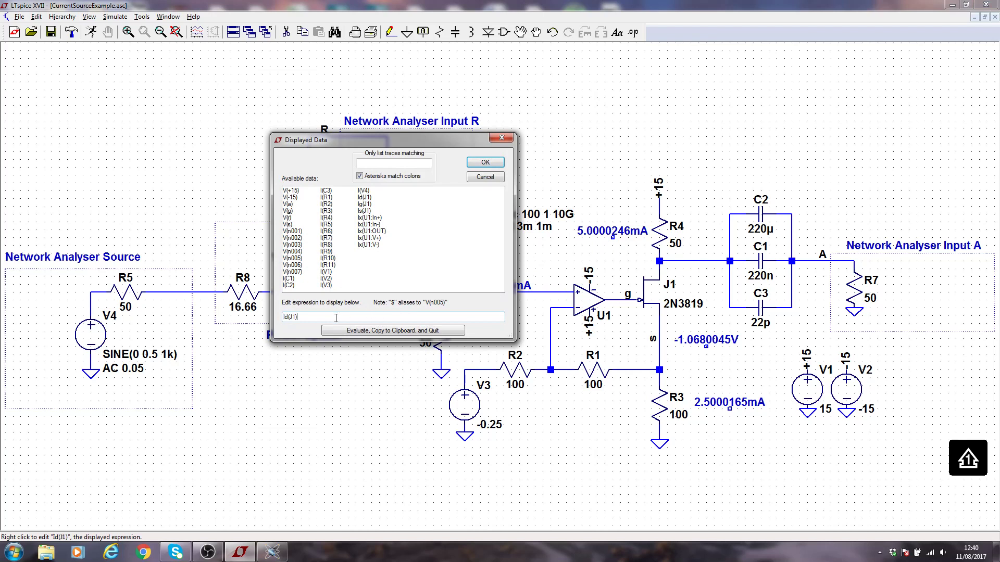
{"action": "left_click_drag", "start_coordinate": [335, 318], "coordinate": [225, 326]}
{"action": "type", "text": "$"}
{"action": "left_click", "coordinate": [489, 163]}
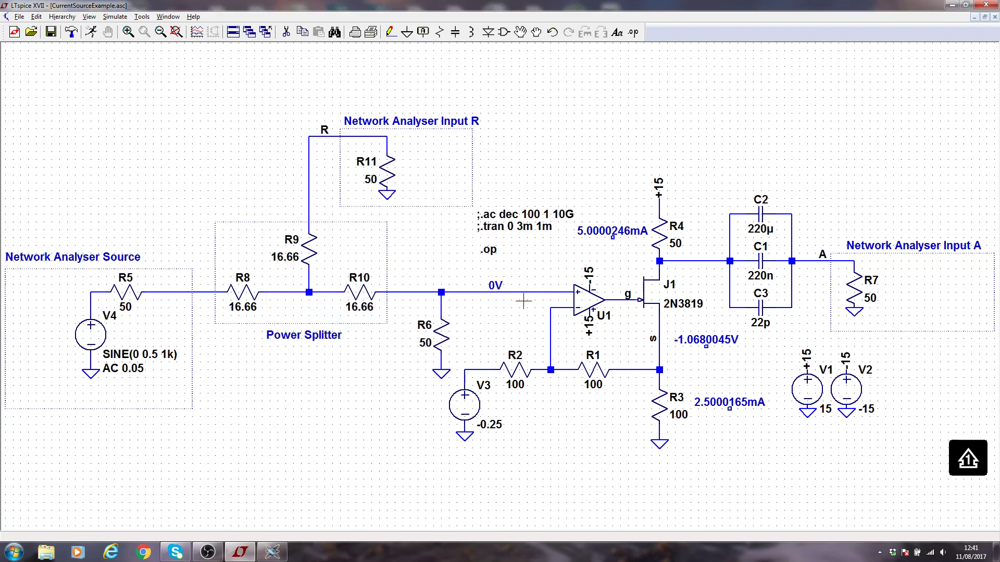
{"action": "right_click", "coordinate": [496, 288]}
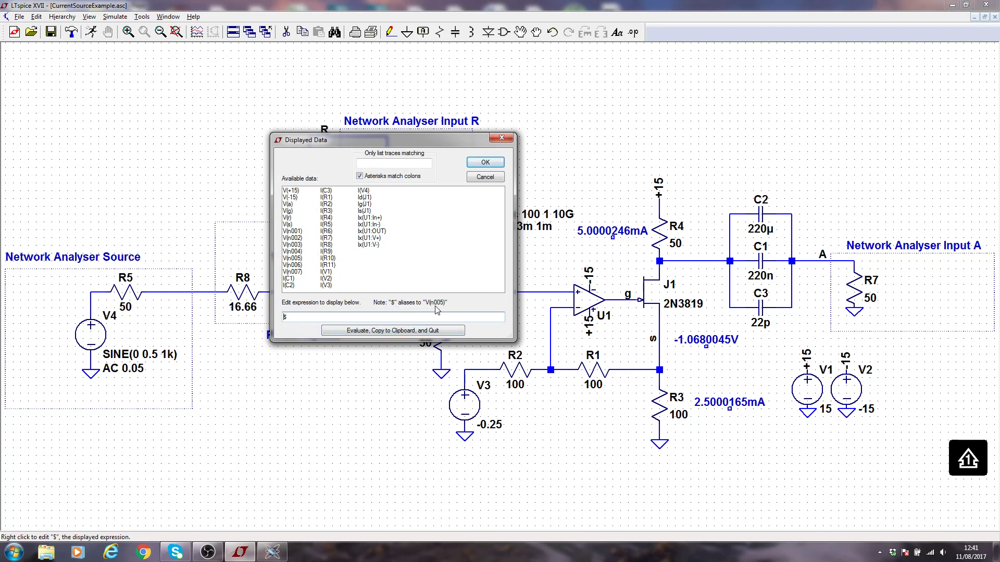
{"action": "left_click", "coordinate": [485, 165]}
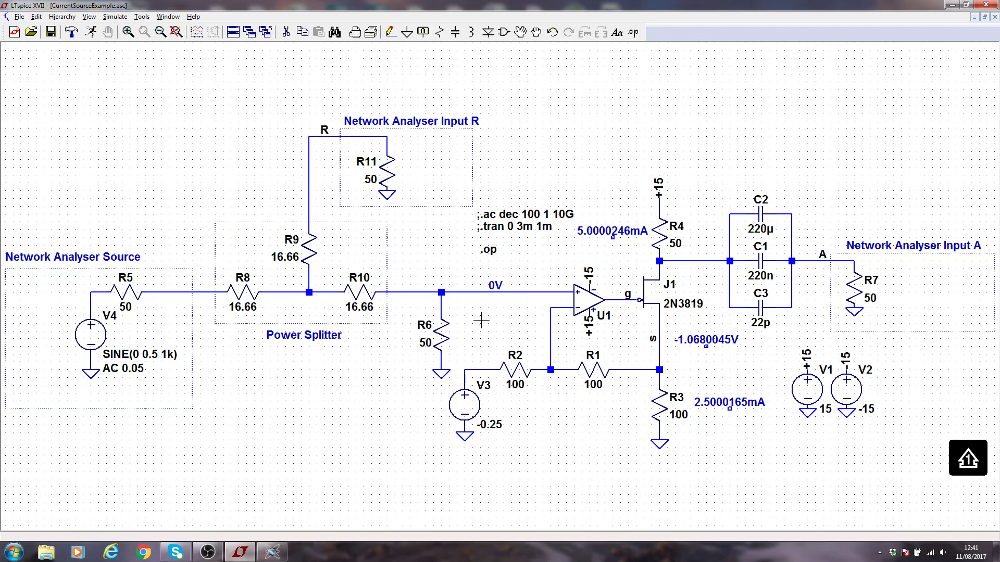
Delete the wire between R6 and U1's non-inverting input and wire that input to a new ground symbol
{"action": "key", "text": "Delete"}
{"action": "left_click", "coordinate": [536, 288]}
{"action": "key", "text": "g"}
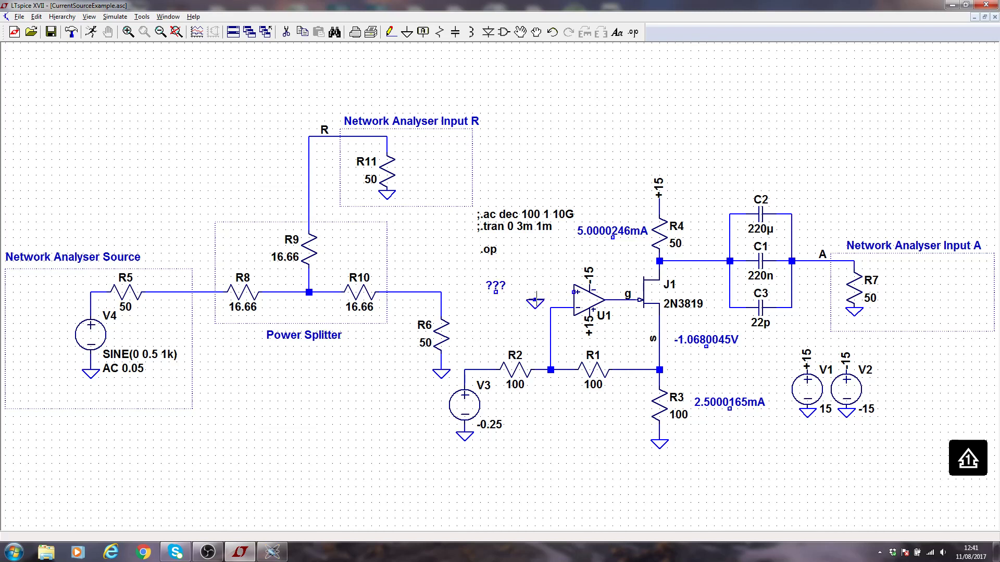
{"action": "left_click", "coordinate": [535, 300]}
{"action": "left_click", "coordinate": [534, 292]}
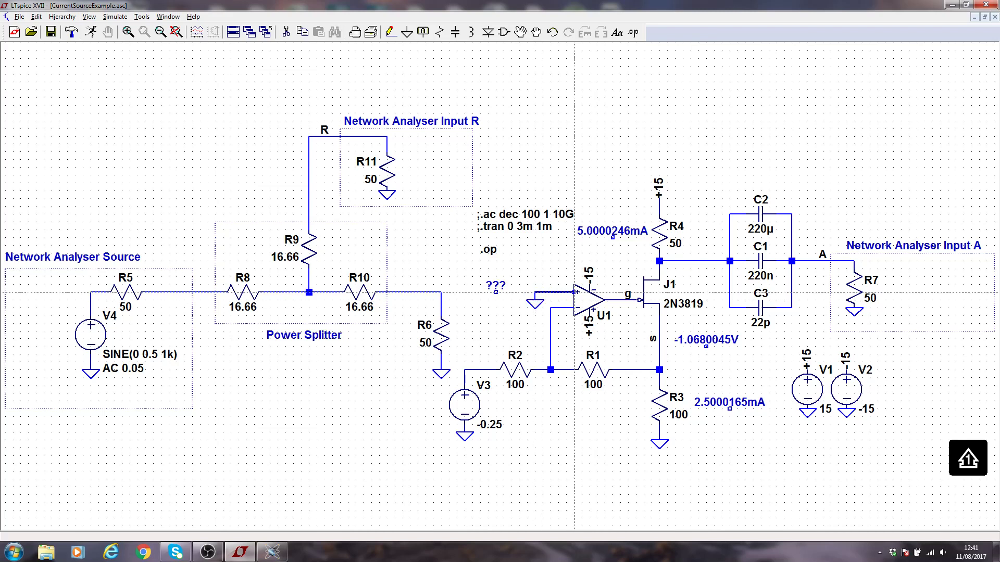
{"action": "left_click", "coordinate": [577, 292]}
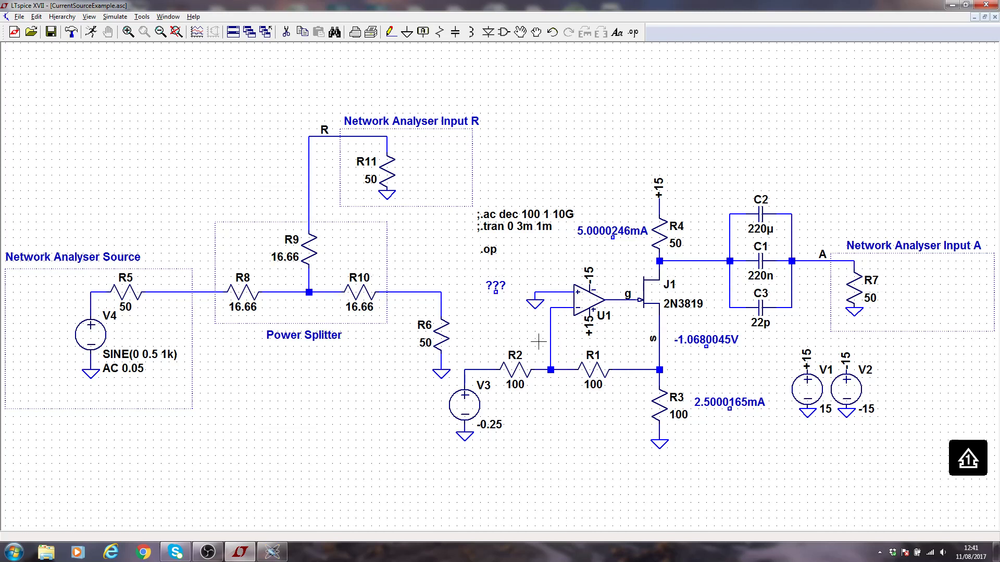
Delete the ground symbol and data label at U1's non-inverting input and wire that input back to the top of R6
{"action": "key", "text": "F5"}
{"action": "left_click", "coordinate": [536, 309]}
{"action": "key", "text": "F3"}
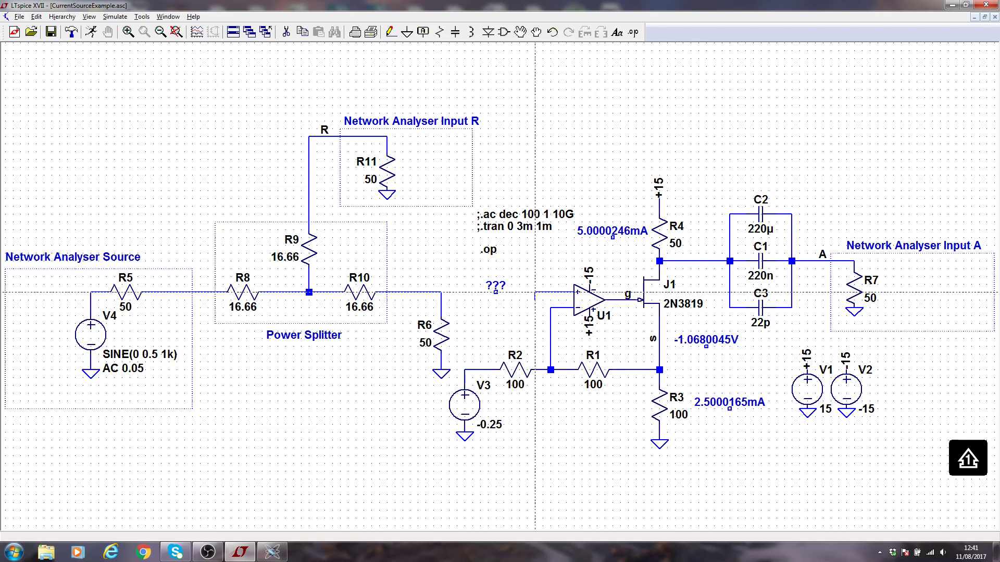
{"action": "left_click", "coordinate": [534, 293]}
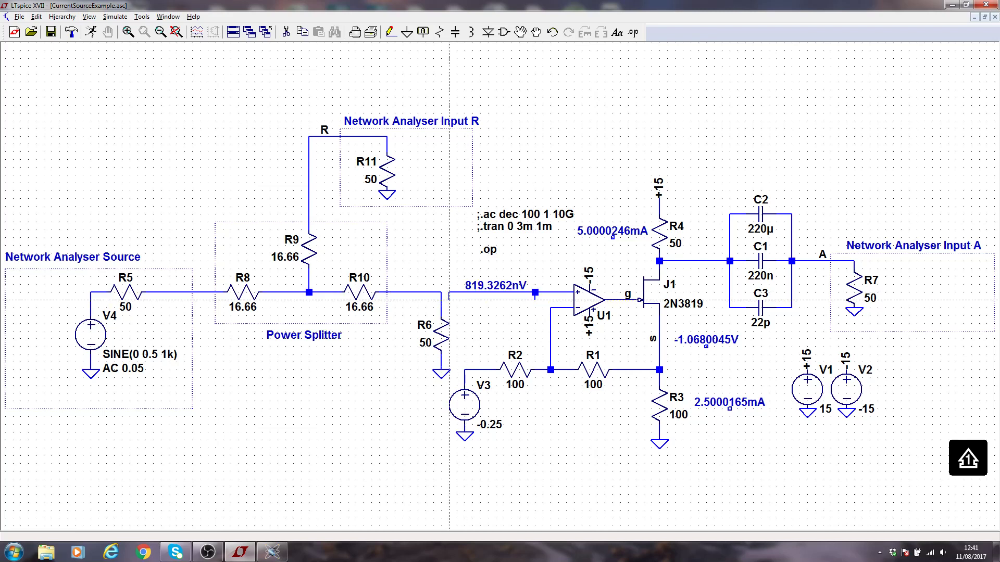
{"action": "key", "text": "F5"}
{"action": "key", "text": "F3"}
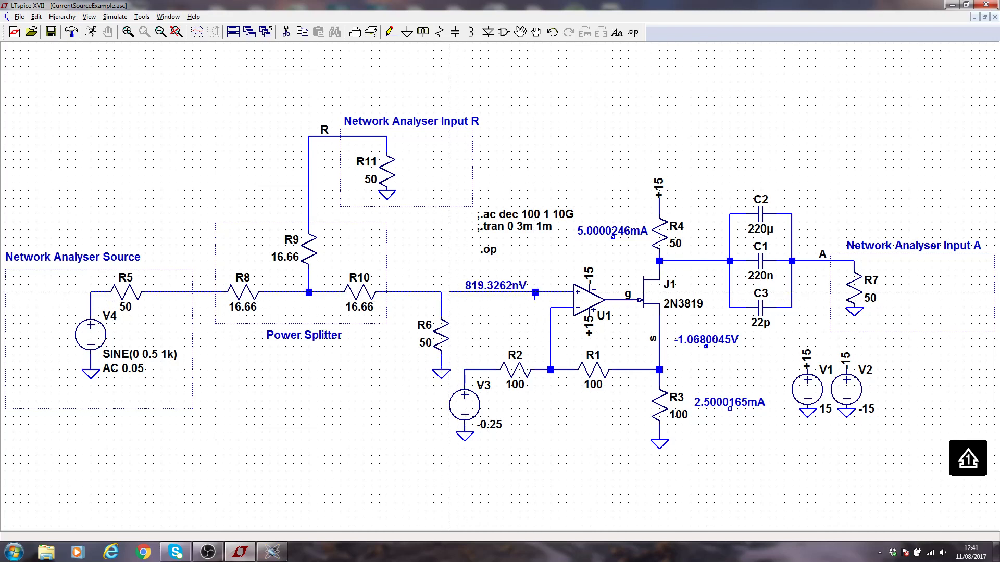
{"action": "left_click", "coordinate": [449, 293]}
{"action": "left_click", "coordinate": [441, 293]}
{"action": "key", "text": "Escape"}
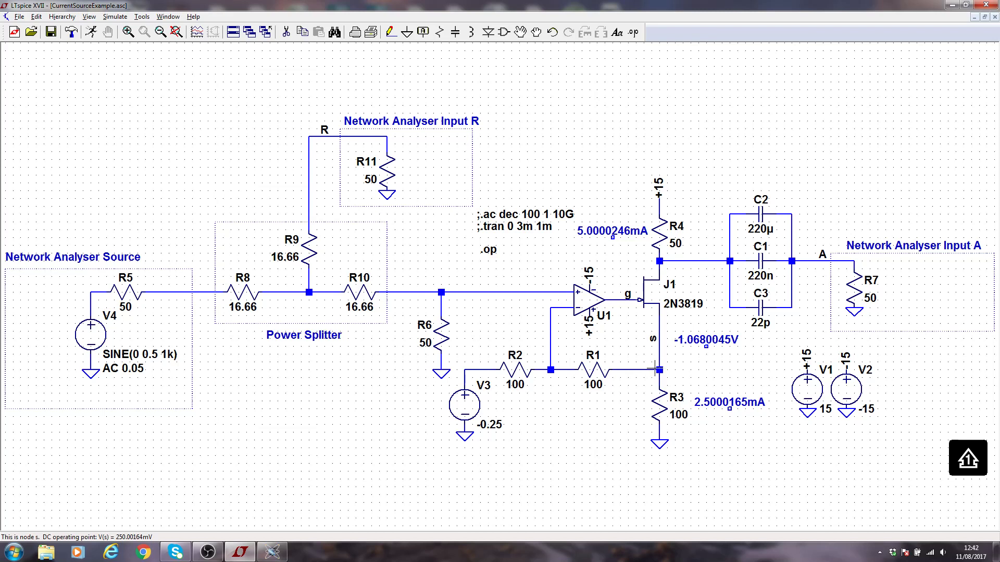
Place an .op data label on node s at the junction above R3 and move it into the free space beside that node
{"action": "right_click", "coordinate": [698, 380]}
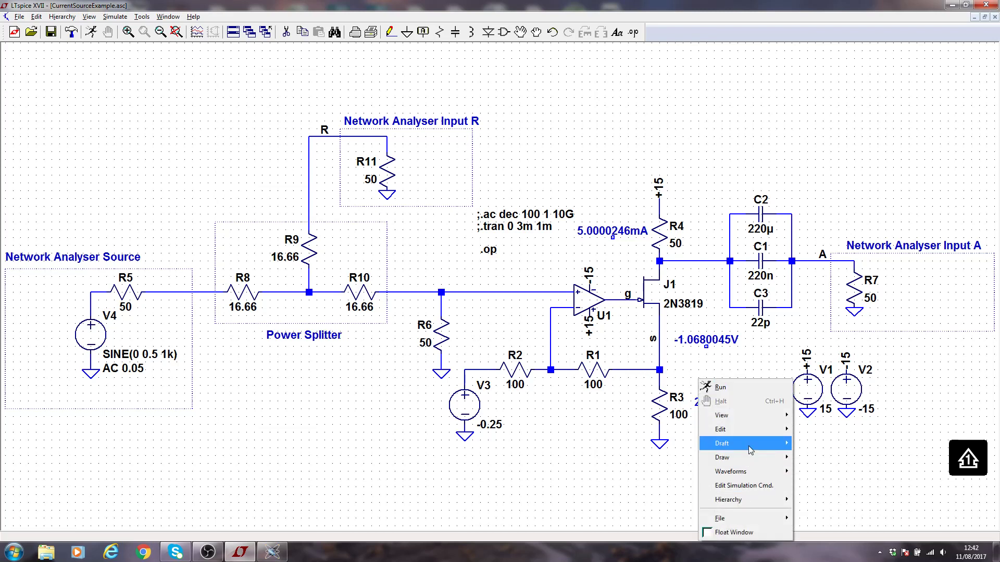
{"action": "mouse_move", "coordinate": [768, 445]}
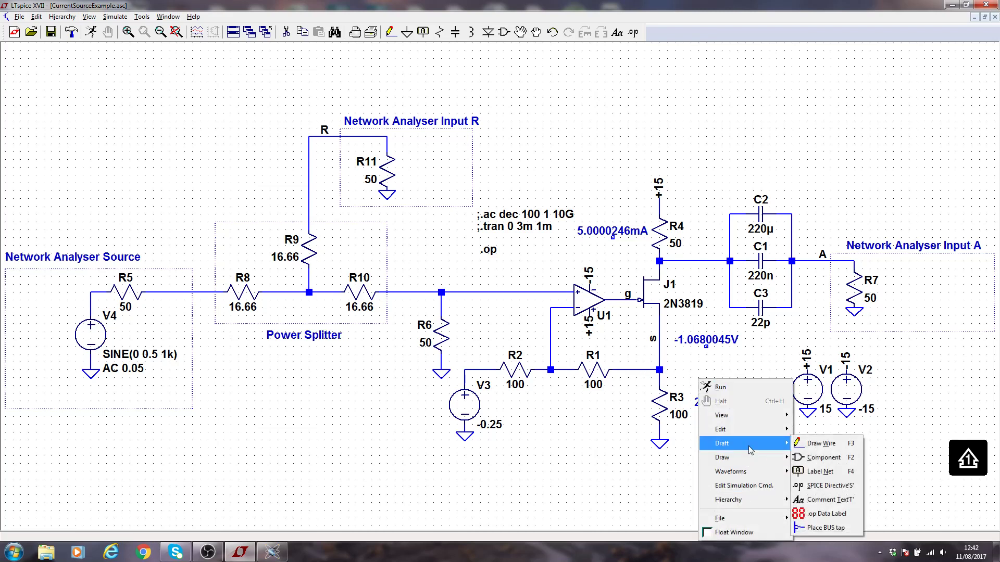
{"action": "left_click", "coordinate": [825, 514]}
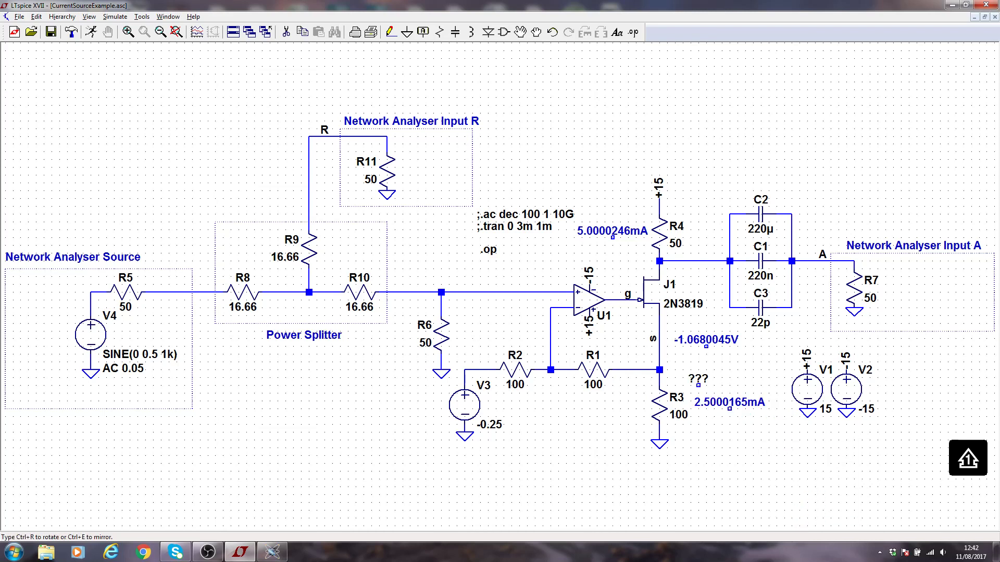
{"action": "left_click", "coordinate": [660, 371]}
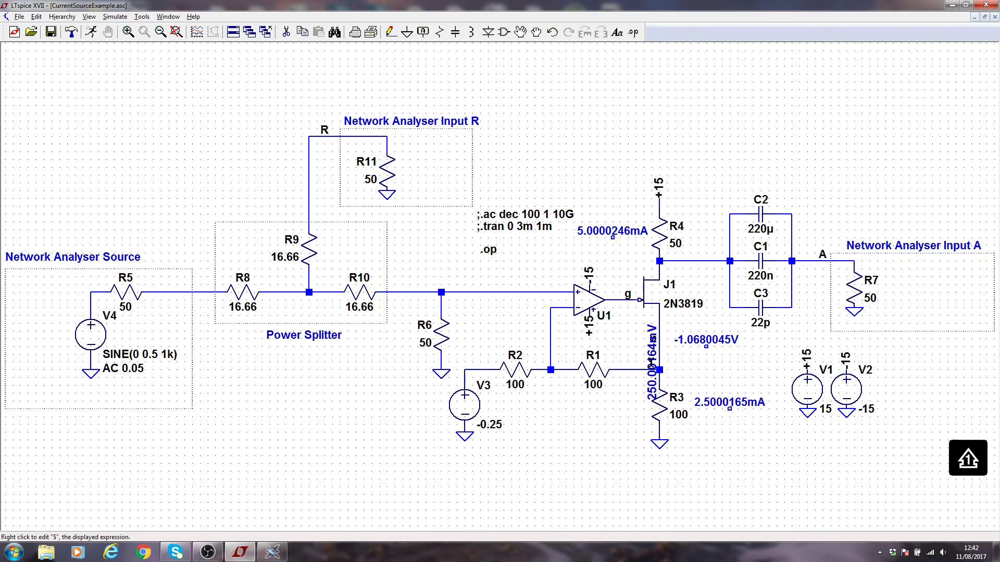
{"action": "left_click", "coordinate": [649, 353]}
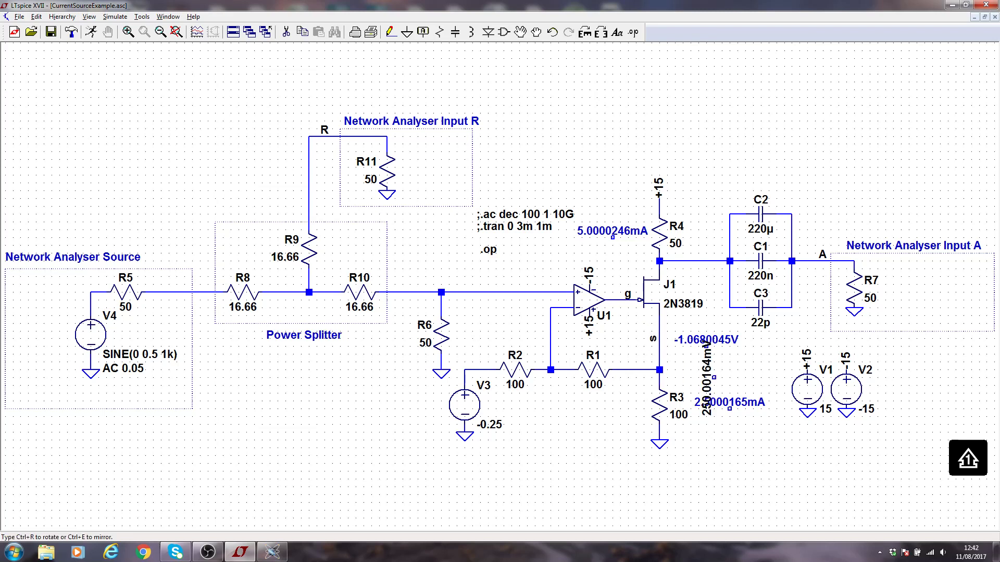
{"action": "left_click", "coordinate": [700, 359]}
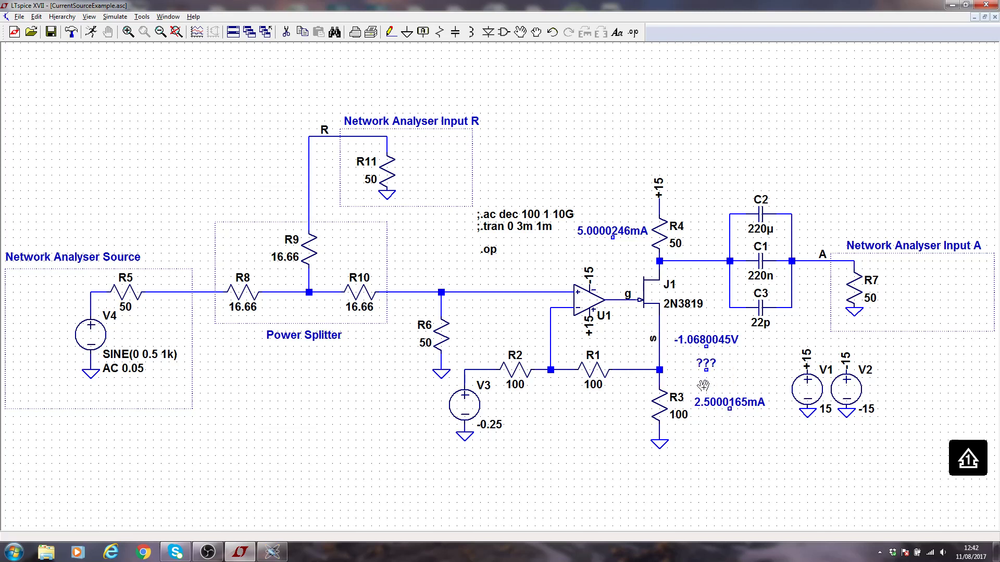
Draw a horizontal wire connecting the moved data label to the junction above R3
{"action": "key", "text": "F3"}
{"action": "left_click", "coordinate": [707, 369]}
{"action": "left_click", "coordinate": [659, 369]}
{"action": "key", "text": "Escape"}
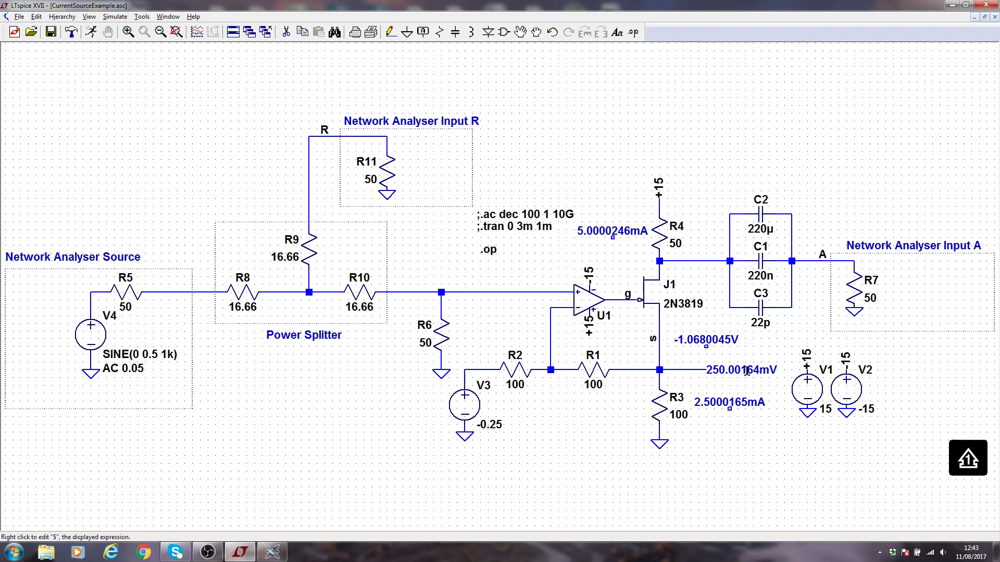
Temporarily duplicate node s's data label onto the wire feeding U1's inverting input and delete that copy
{"action": "left_click_drag", "start_coordinate": [745, 370], "coordinate": [585, 335]}
{"action": "left_click", "coordinate": [585, 335]}
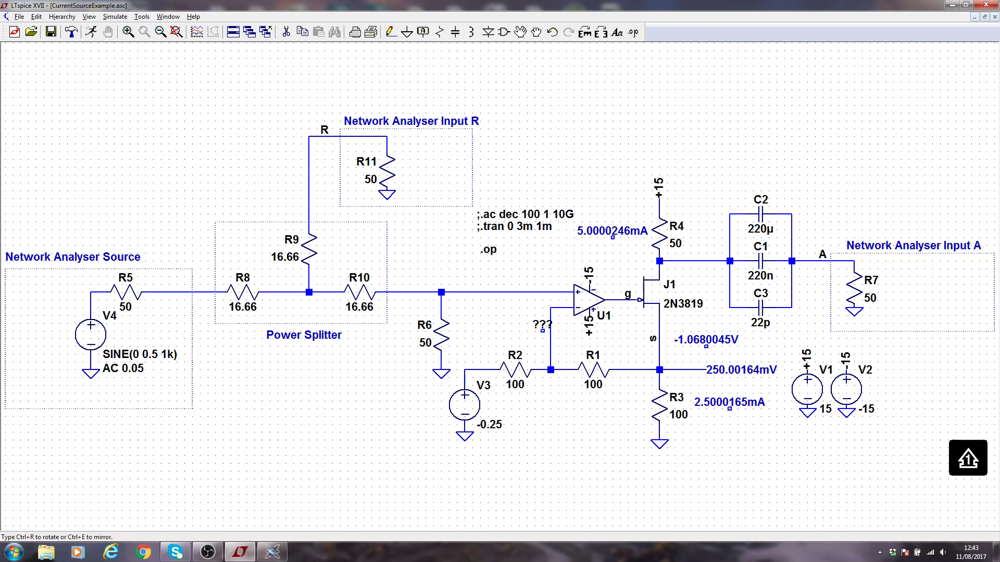
{"action": "left_click", "coordinate": [551, 316]}
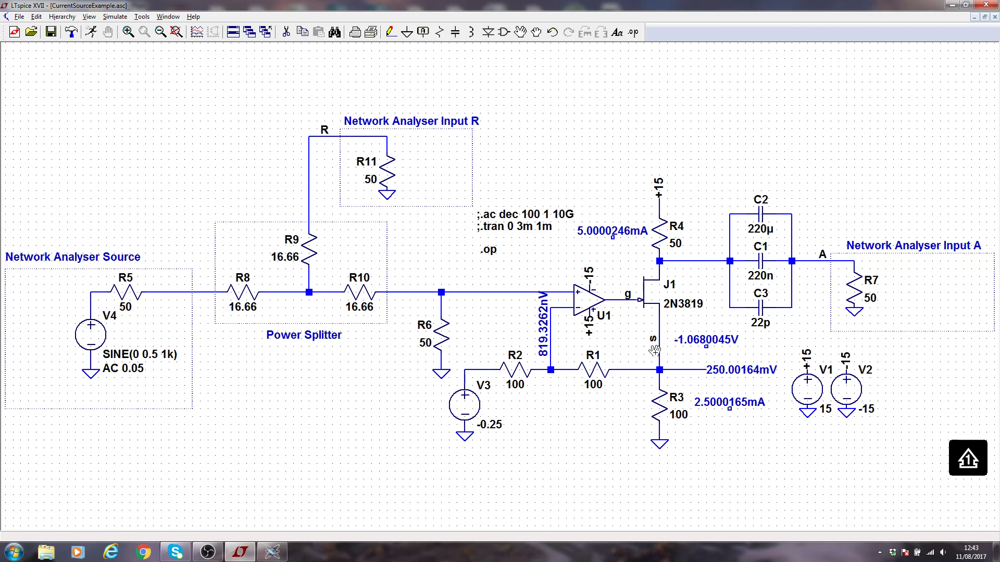
{"action": "key", "text": "Delete"}
{"action": "left_click", "coordinate": [543, 327]}
{"action": "key", "text": "Escape"}
Duplicate the data label wired to node s into the empty space below R1
{"action": "left_click", "coordinate": [733, 370]}
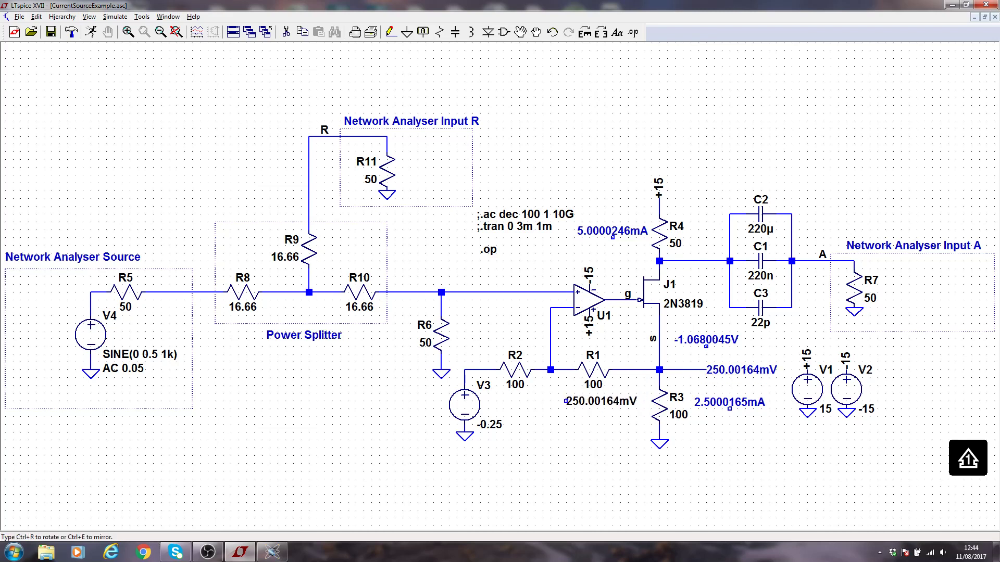
{"action": "left_click", "coordinate": [592, 399]}
{"action": "key", "text": "Escape"}
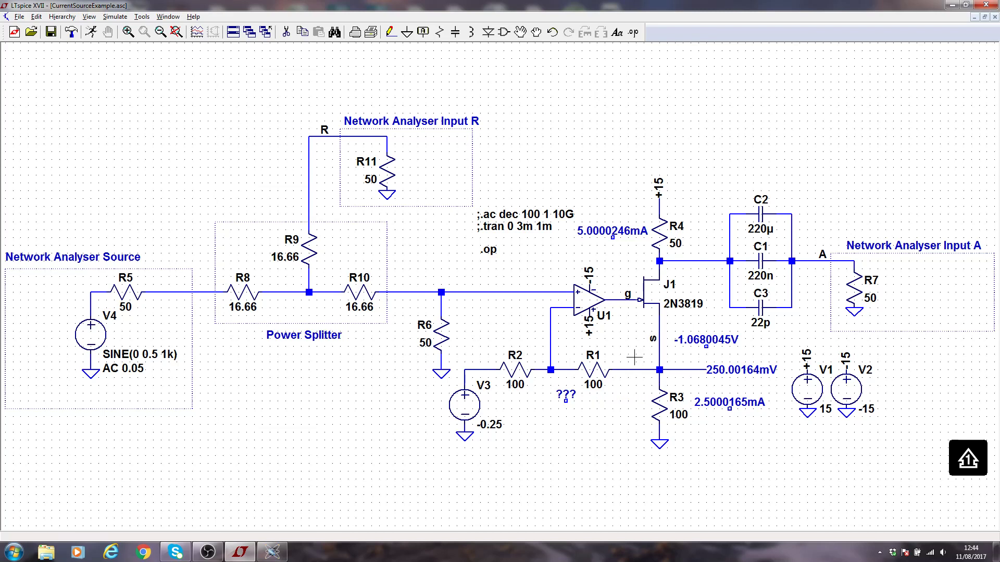
Try to place a net label named input on the wire feeding U1's non-inverting input
{"action": "key", "text": "F4"}
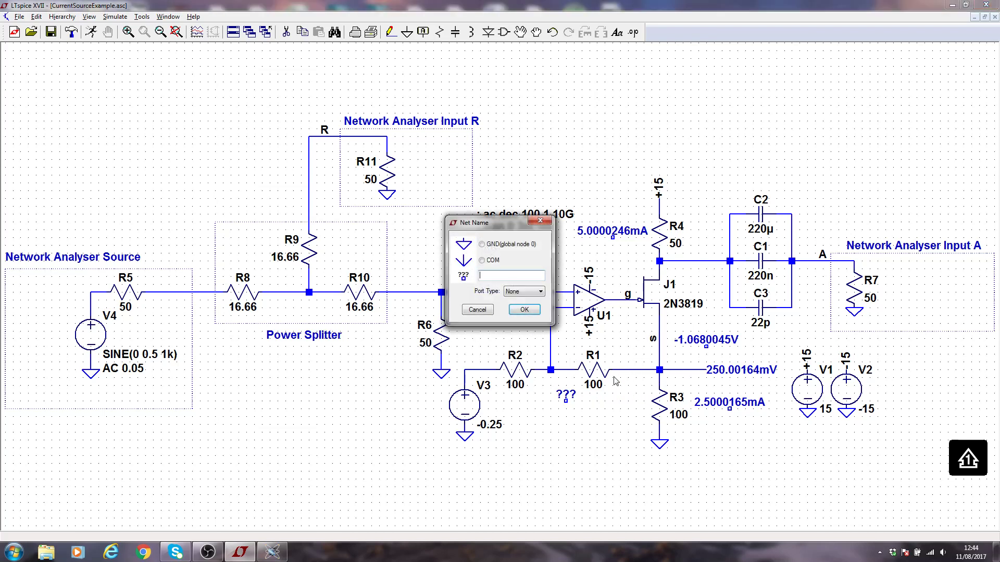
{"action": "type", "text": "input"}
{"action": "key", "text": "Return"}
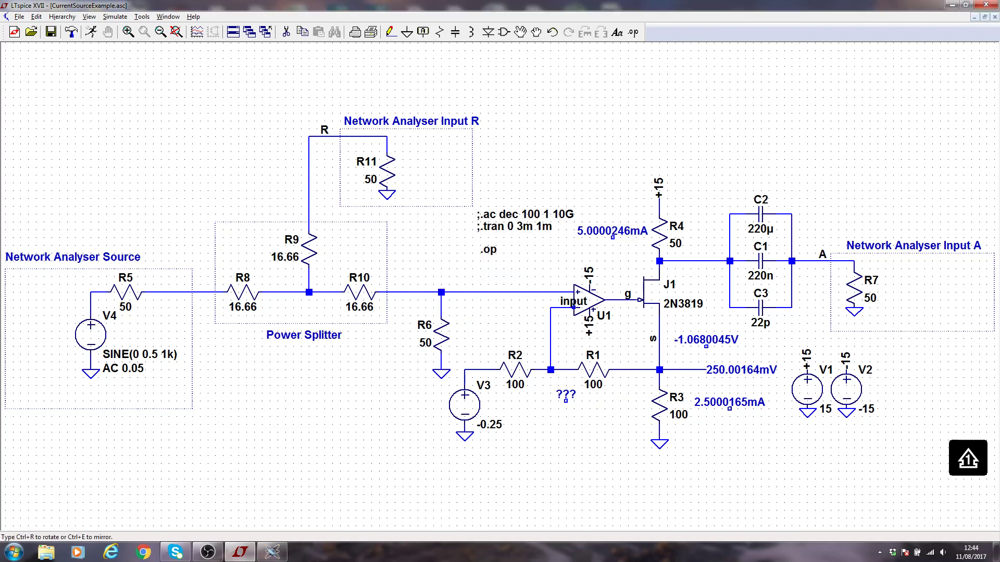
{"action": "left_click", "coordinate": [503, 290]}
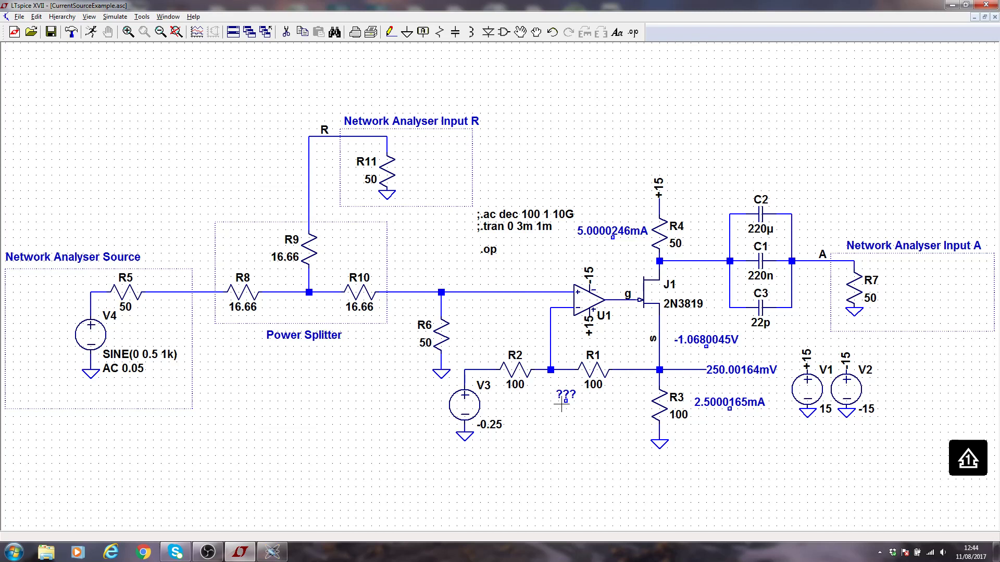
Reposition the data label below R1 and set its expression to v(s)-V(n006), leaving room beneath the resistor
{"action": "left_click_drag", "start_coordinate": [567, 397], "coordinate": [591, 406]}
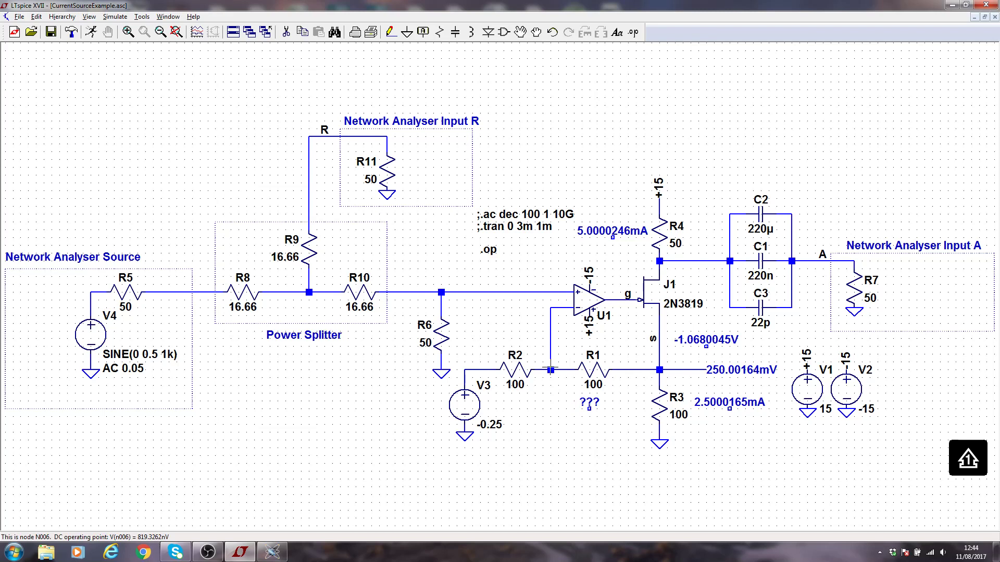
{"action": "right_click", "coordinate": [589, 403]}
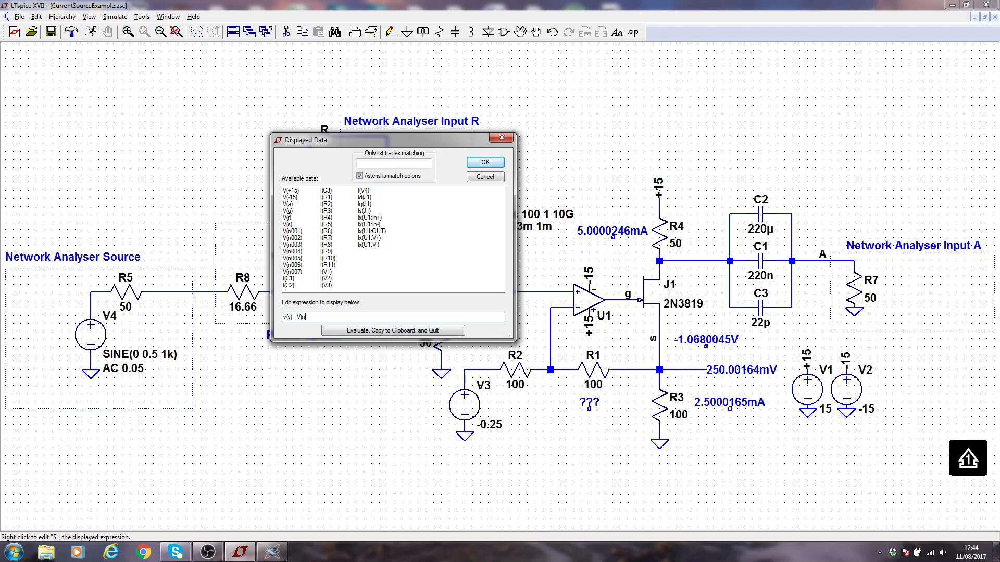
{"action": "key", "text": "Return"}
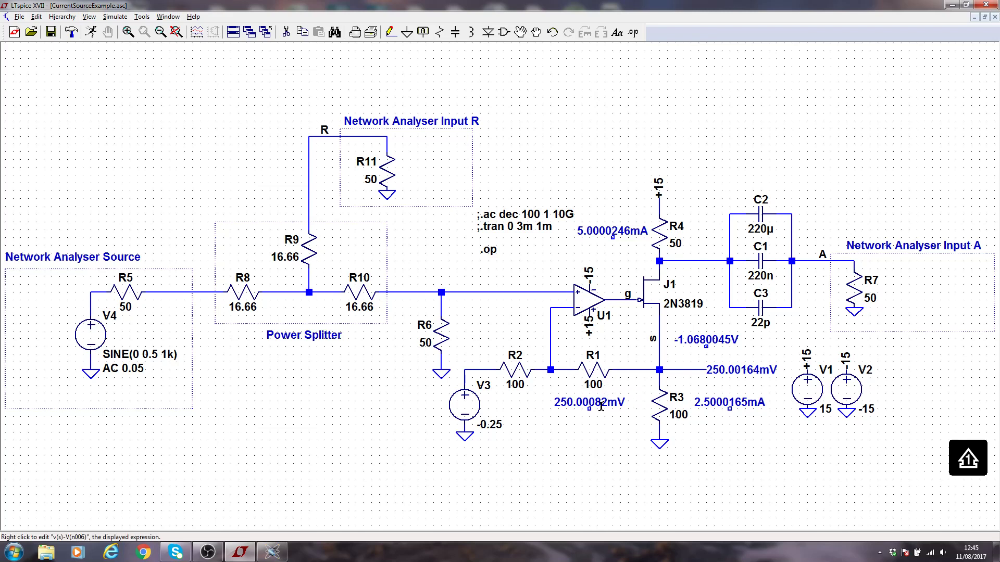
{"action": "left_click_drag", "start_coordinate": [602, 406], "coordinate": [608, 414]}
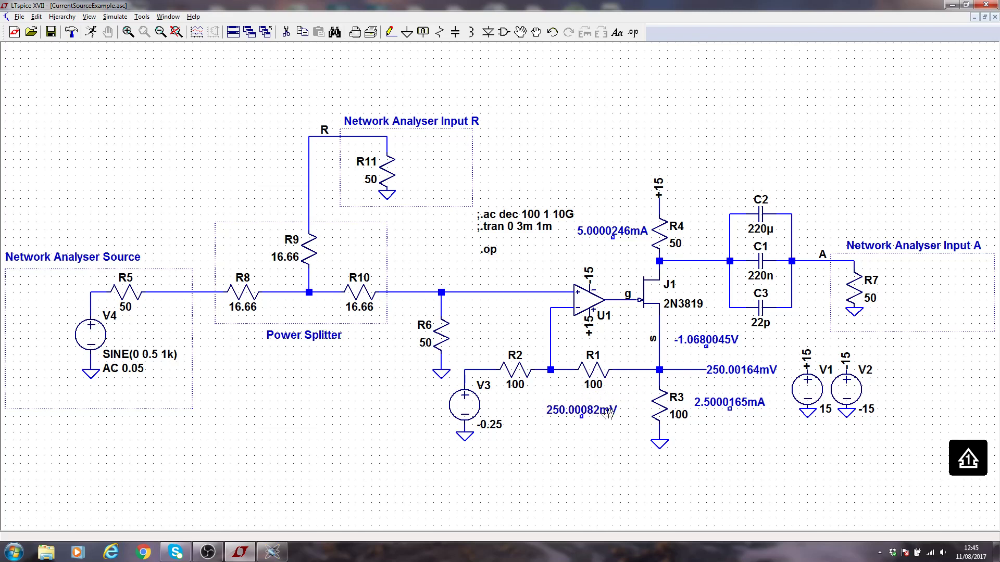
Duplicate R3's current data label to the space directly below R1 and change its expression to R1's current
{"action": "left_click_drag", "start_coordinate": [714, 401], "coordinate": [605, 407]}
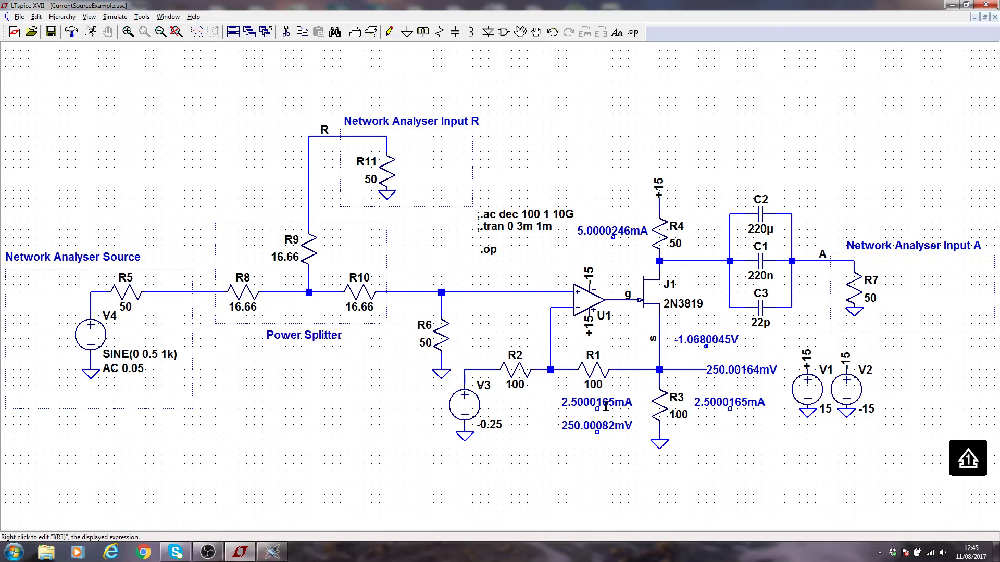
{"action": "right_click", "coordinate": [606, 407]}
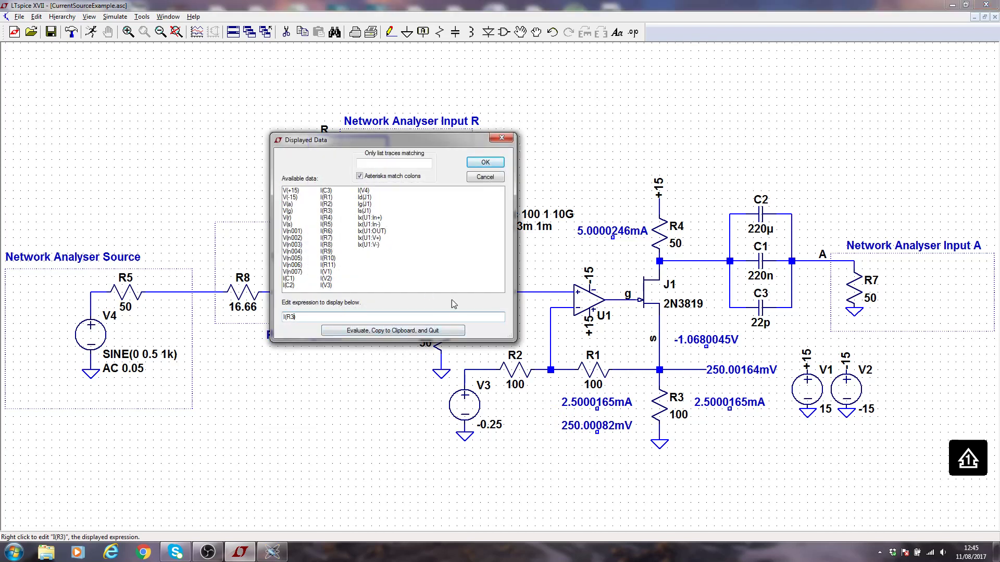
{"action": "key", "text": "Return"}
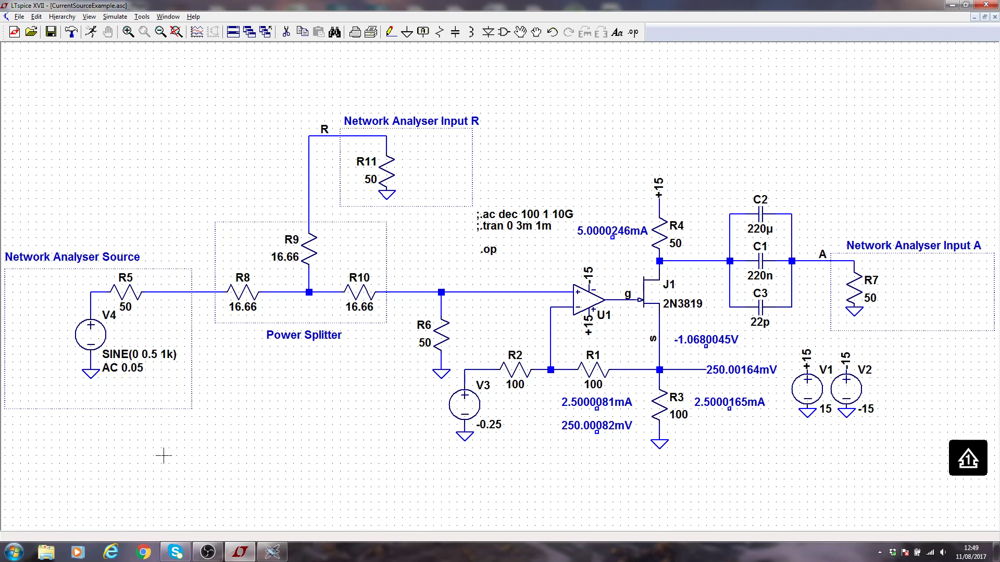
Temporarily place an .op data label on the wire between J1's drain and the output capacitors, and delete it
{"action": "right_click", "coordinate": [385, 381]}
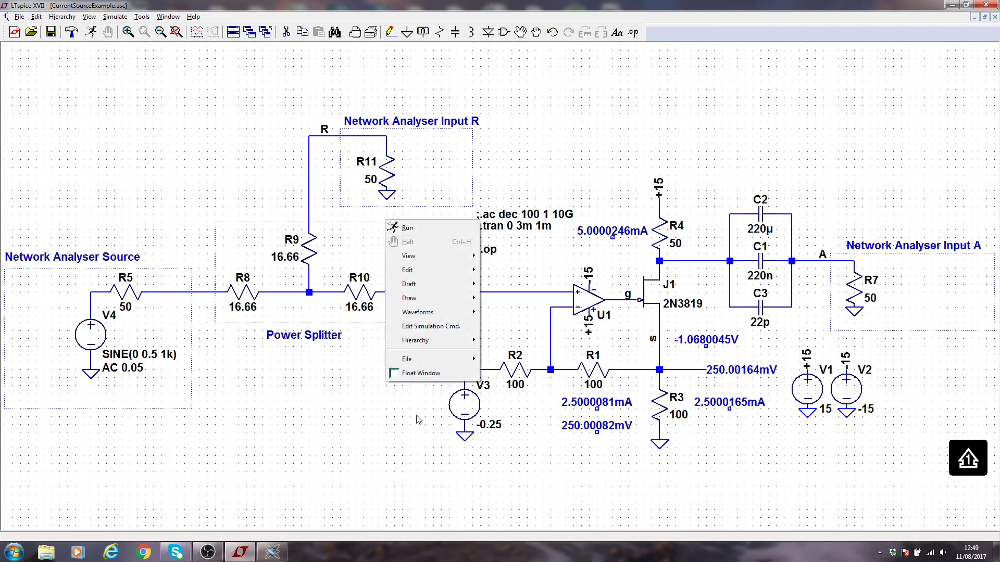
{"action": "mouse_move", "coordinate": [442, 285]}
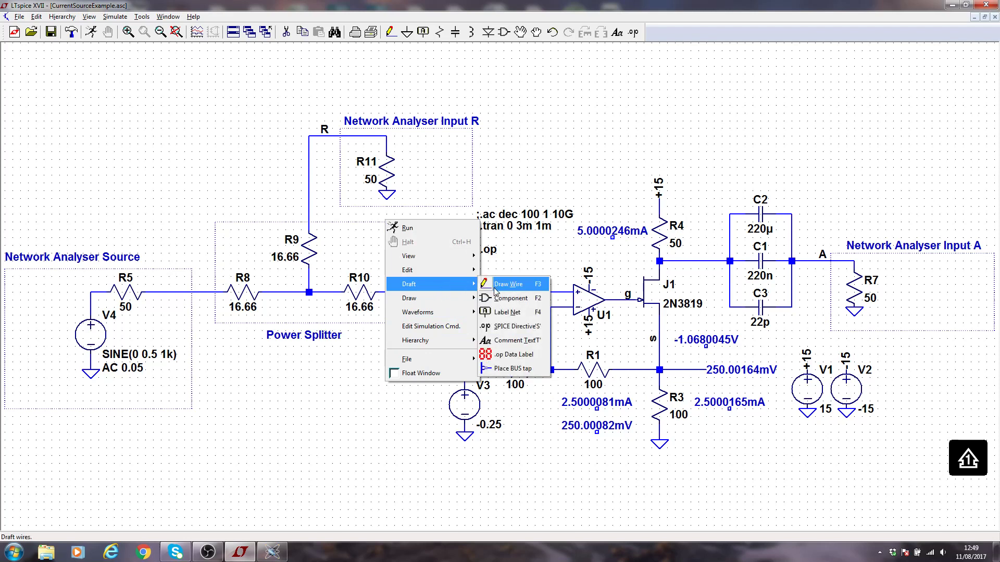
{"action": "left_click", "coordinate": [513, 355]}
{"action": "left_click", "coordinate": [698, 260]}
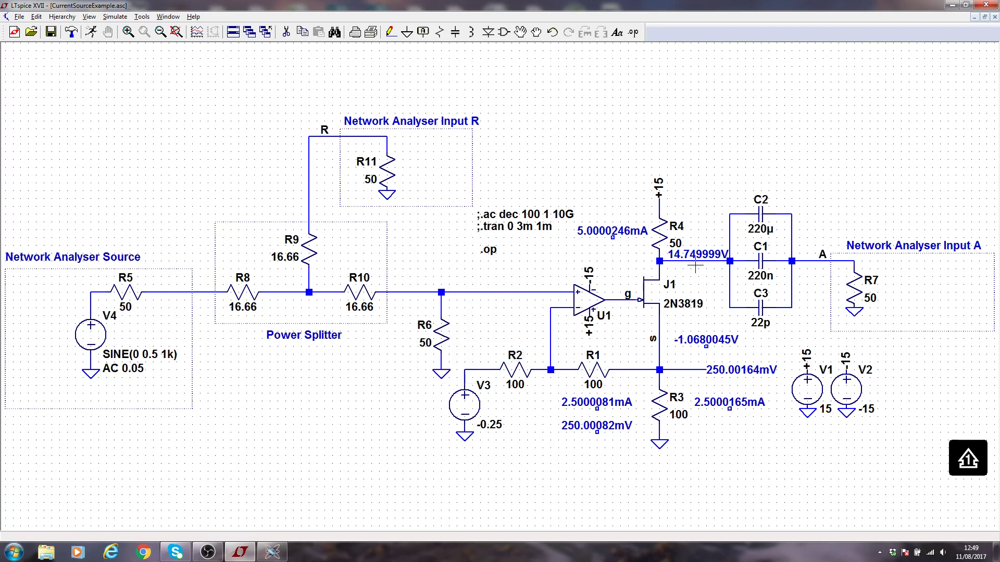
{"action": "key", "text": "Delete"}
{"action": "left_click", "coordinate": [709, 255]}
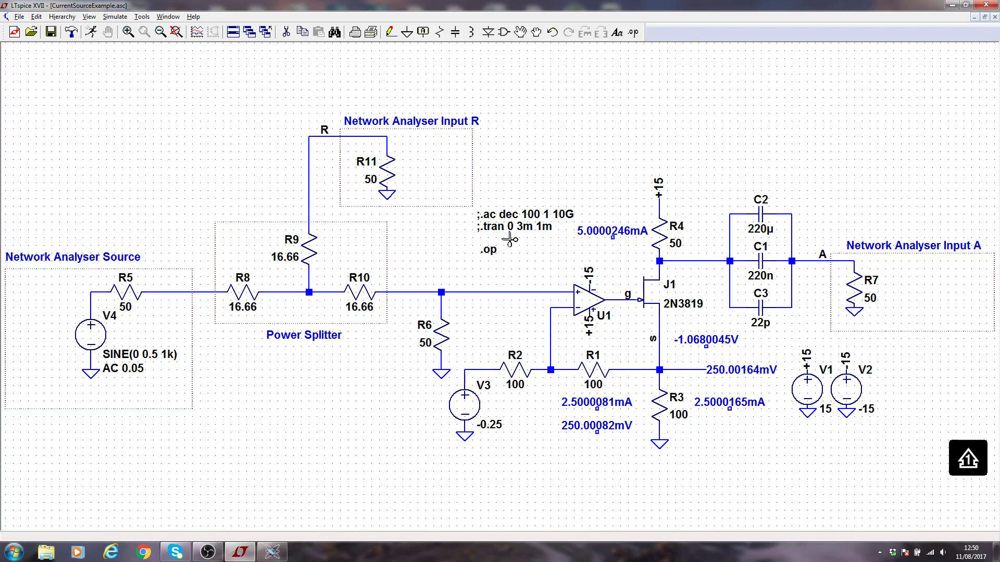
{"action": "key", "text": "Escape"}
{"action": "left_click", "coordinate": [116, 16]}
{"action": "left_click", "coordinate": [138, 116]}
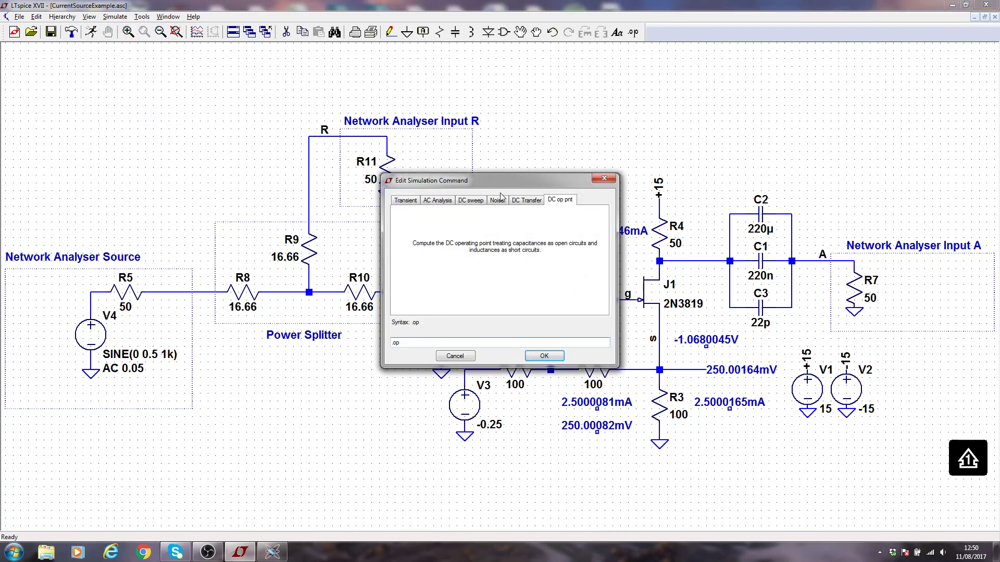
{"action": "left_click", "coordinate": [470, 358]}
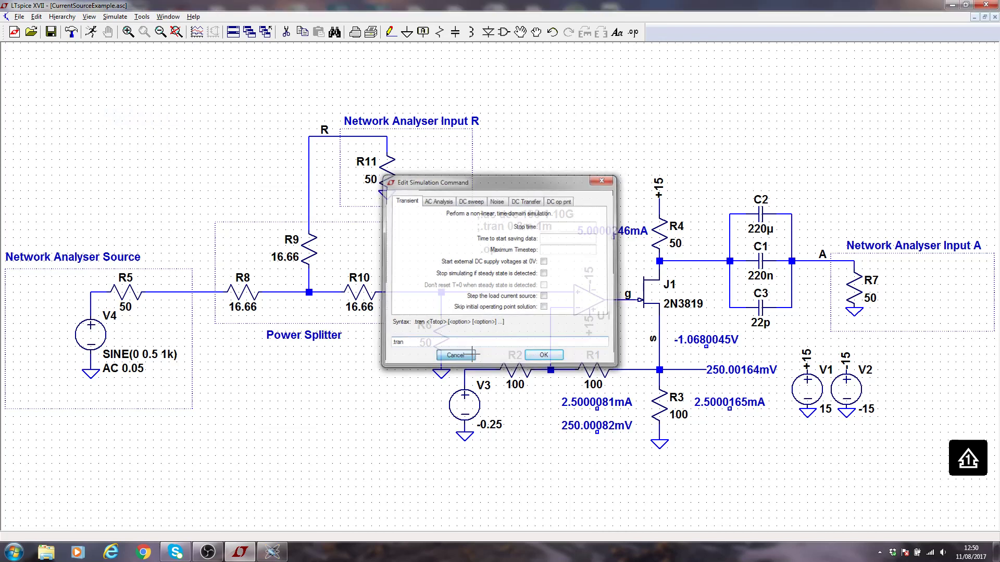
Activate the .tran 0 3m 1m directive by removing its leading semicolon
{"action": "right_click", "coordinate": [503, 227]}
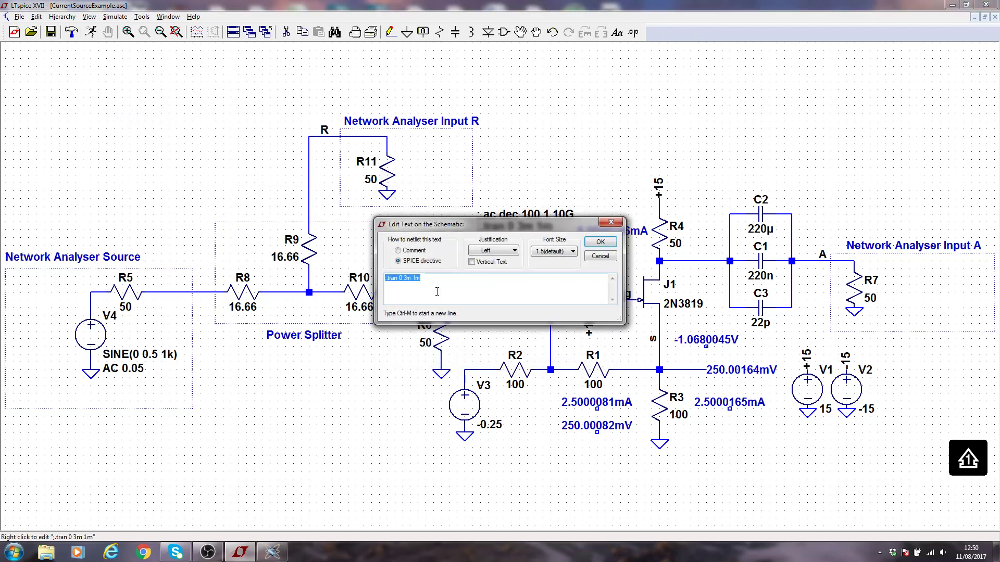
{"action": "key", "text": "Delete"}
{"action": "key", "text": "Return"}
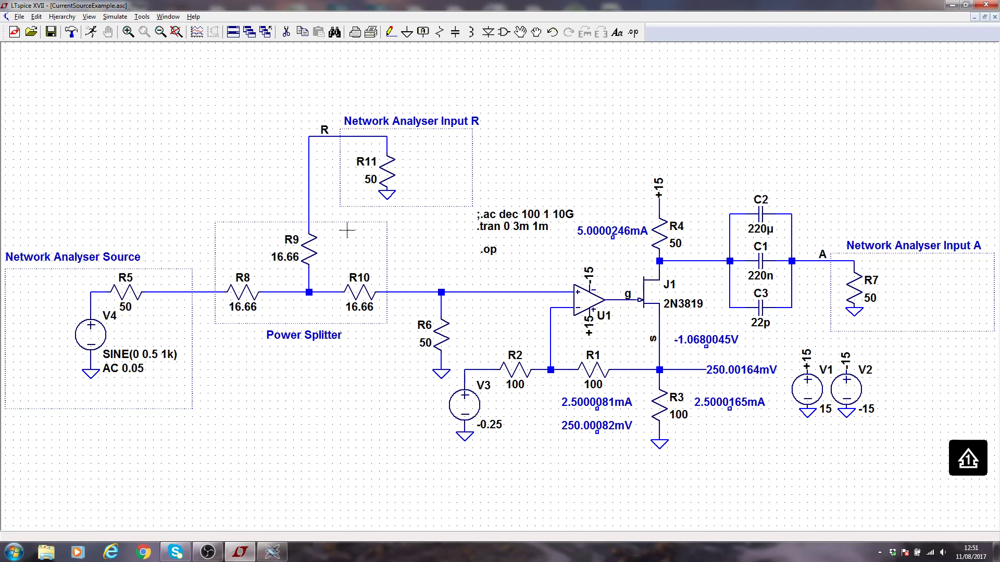
Run the transient simulation of the current source circuit
{"action": "left_click", "coordinate": [108, 19]}
{"action": "left_click", "coordinate": [120, 30]}
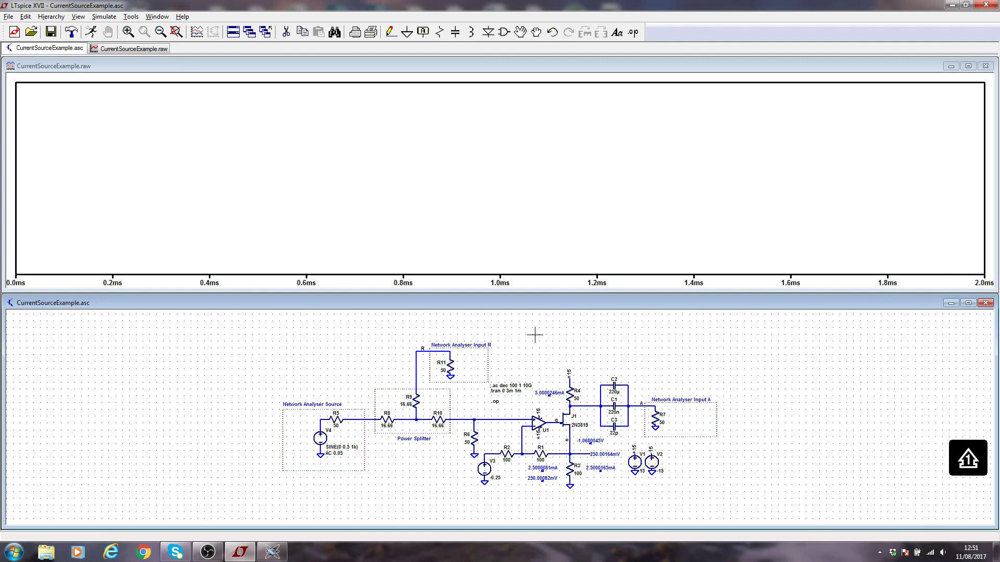
{"action": "key", "text": "space"}
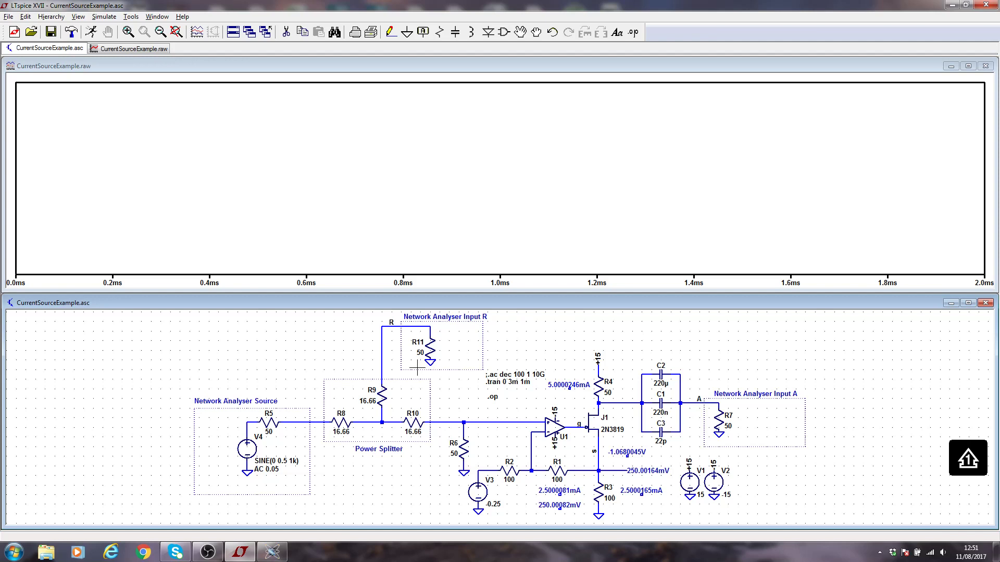
{"action": "key", "text": "ctrl+z"}
{"action": "left_click_drag", "start_coordinate": [314, 376], "coordinate": [437, 465]}
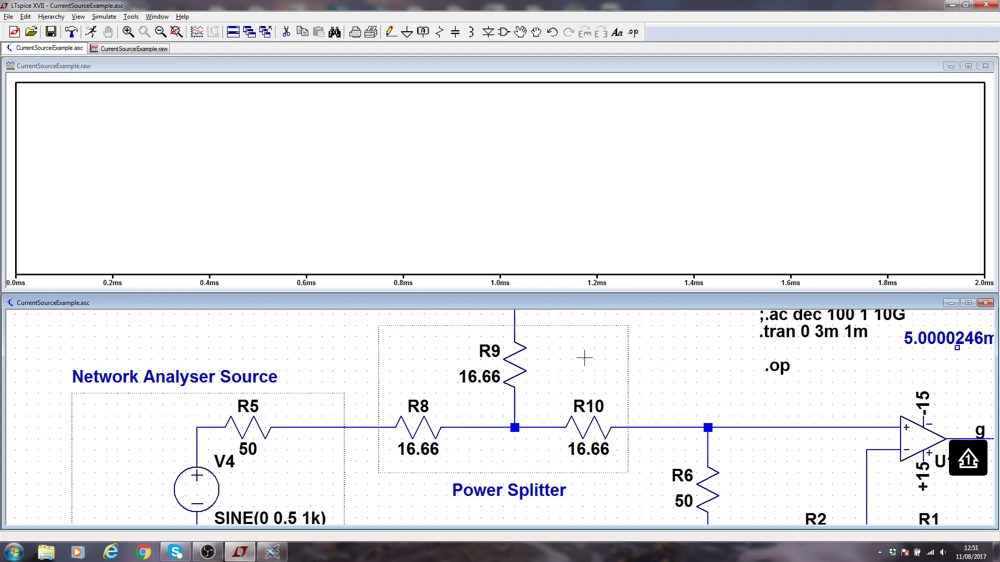
{"action": "scroll", "coordinate": [584, 358], "scroll_direction": "down", "scroll_amount": 1}
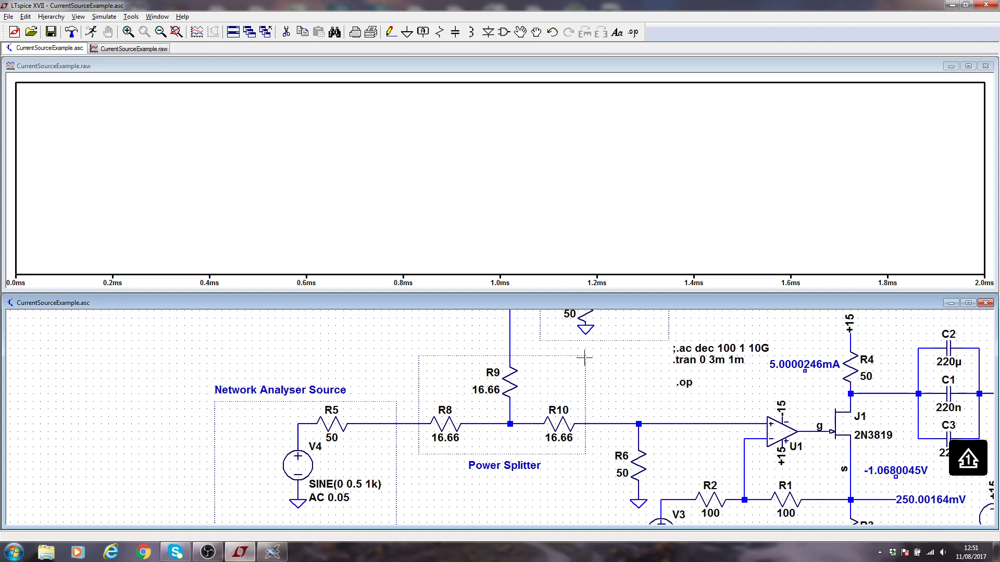
{"action": "scroll", "coordinate": [585, 358], "scroll_direction": "down", "scroll_amount": 2}
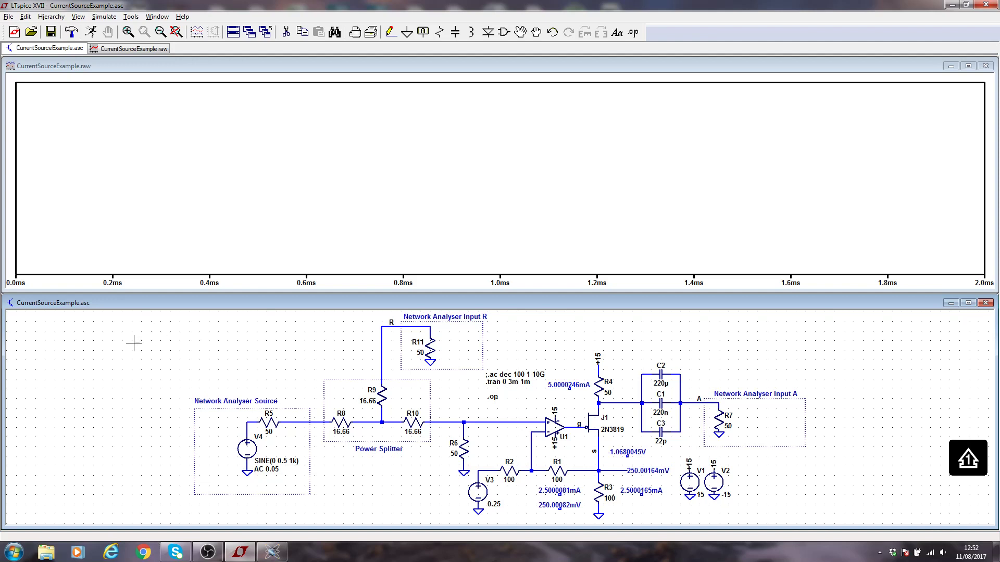
{"action": "key", "text": "g"}
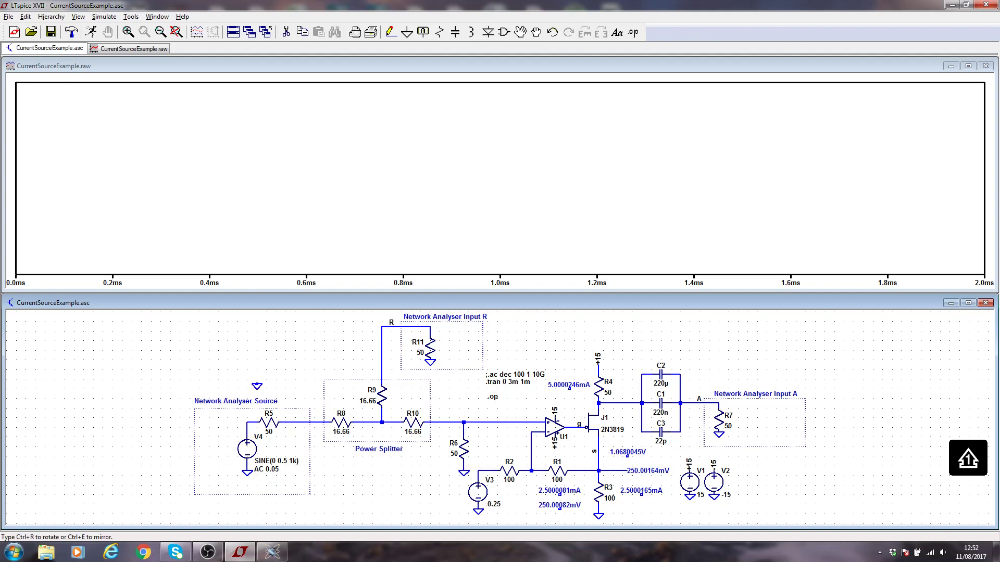
{"action": "key", "text": "Escape"}
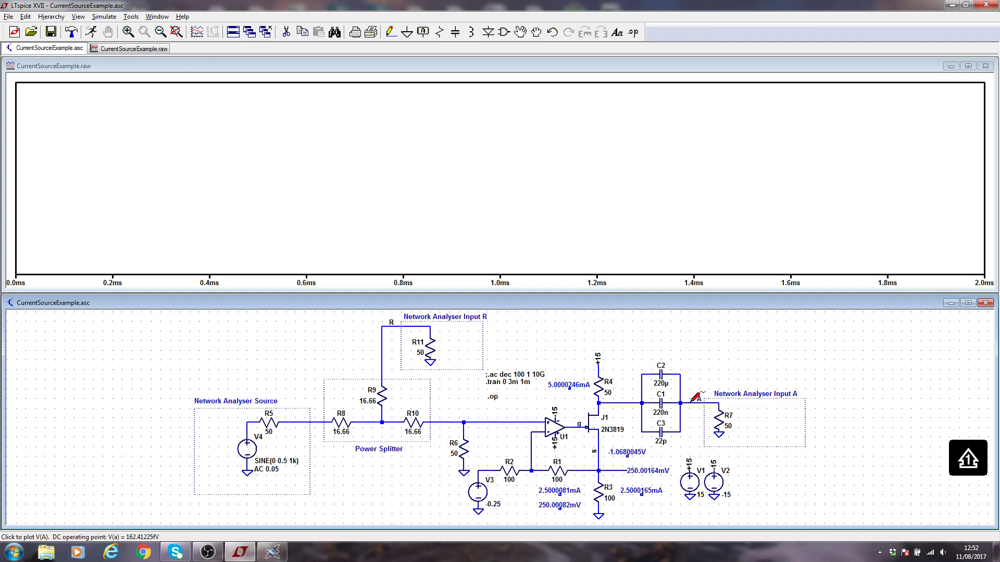
Plot the voltage at output node A and the voltage at the op-amp's non-inverting input
{"action": "left_click", "coordinate": [697, 398]}
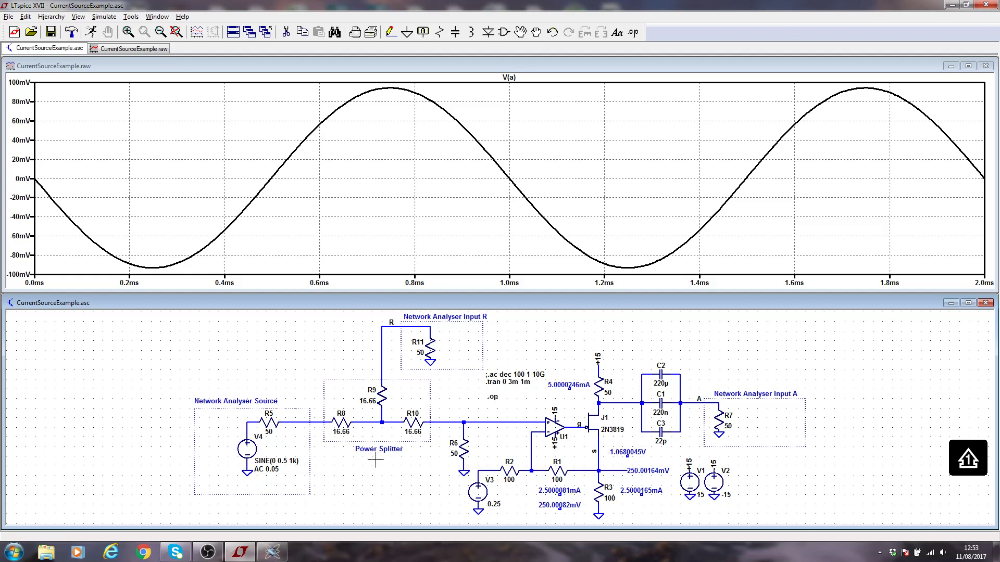
{"action": "left_click", "coordinate": [465, 421]}
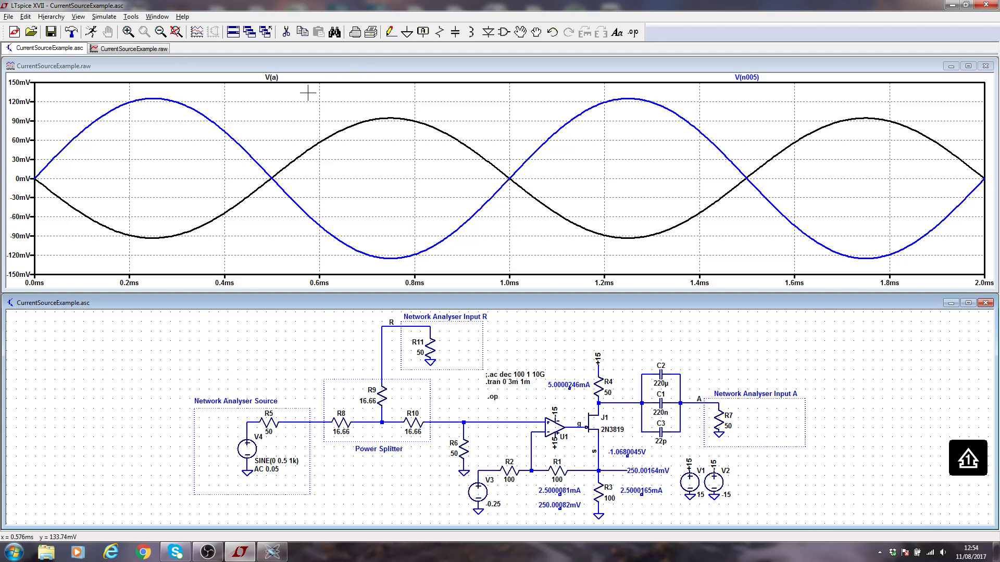
Attach the 1st cursor to the V(a) trace and the 2nd cursor to the V(n005) trace
{"action": "right_click", "coordinate": [271, 78]}
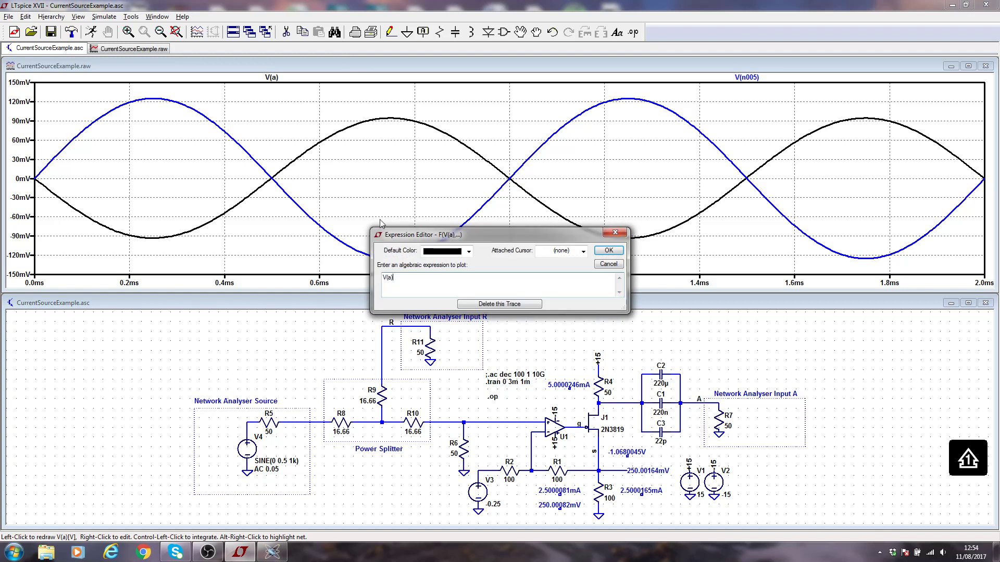
{"action": "left_click", "coordinate": [583, 252]}
{"action": "left_click", "coordinate": [560, 269]}
{"action": "left_click", "coordinate": [608, 251]}
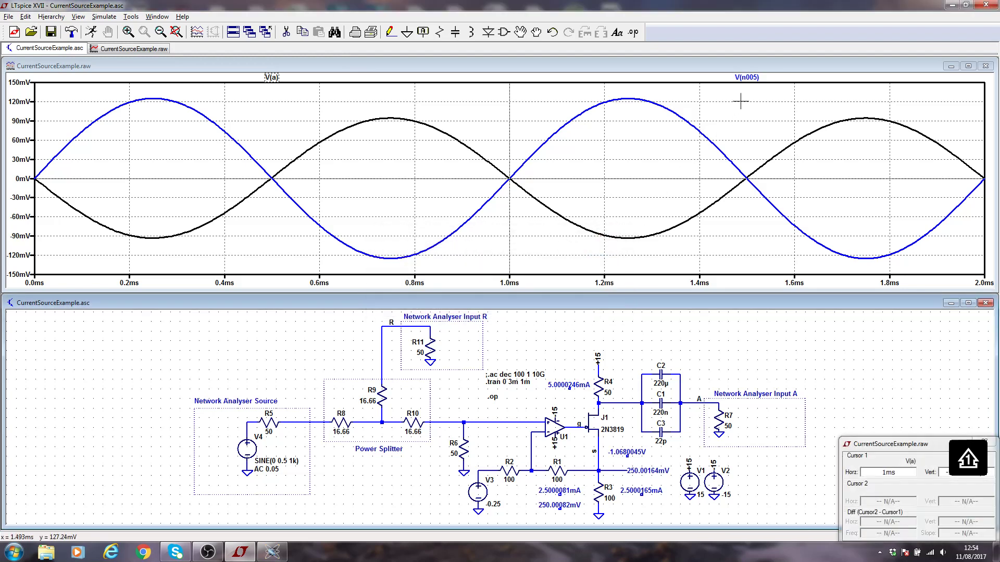
{"action": "right_click", "coordinate": [751, 79]}
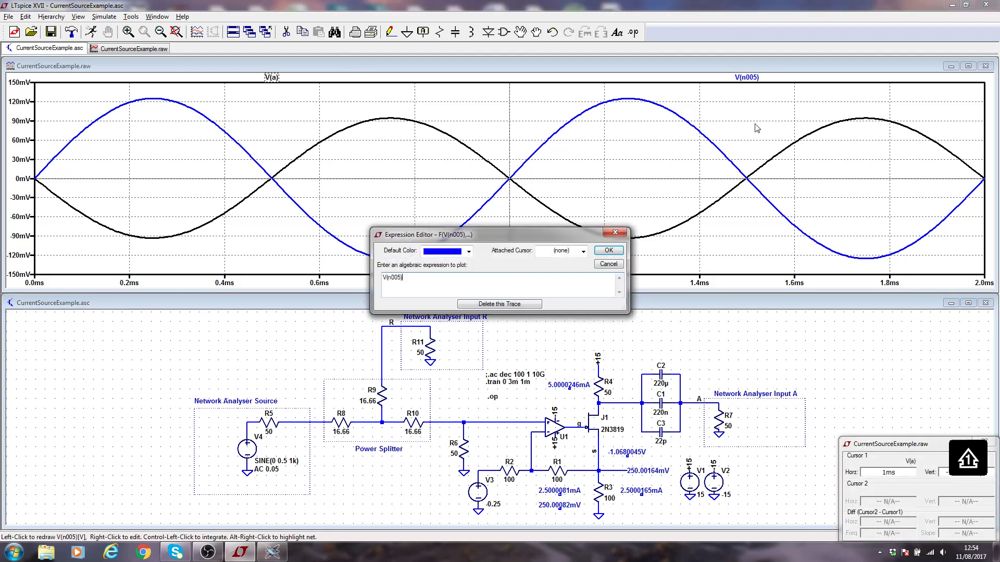
{"action": "left_click", "coordinate": [583, 251]}
{"action": "left_click", "coordinate": [575, 275]}
{"action": "left_click", "coordinate": [607, 251]}
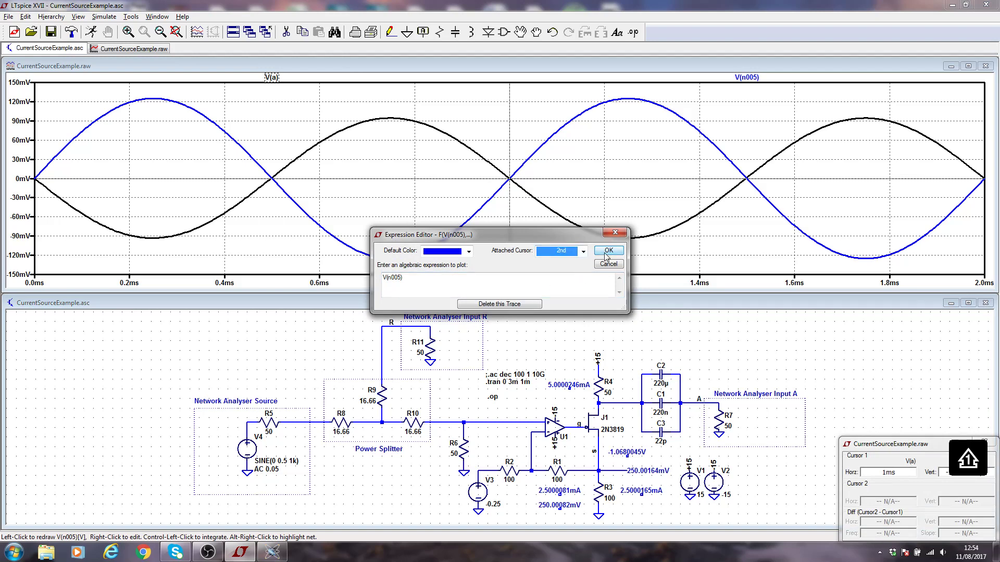
Measure both peak amplitudes with cursor 1 on V(a)'s trough at about 1.25 ms and cursor 2 on V(n005)'s at about 0.75 ms
{"action": "left_click_drag", "start_coordinate": [703, 178], "coordinate": [628, 200]}
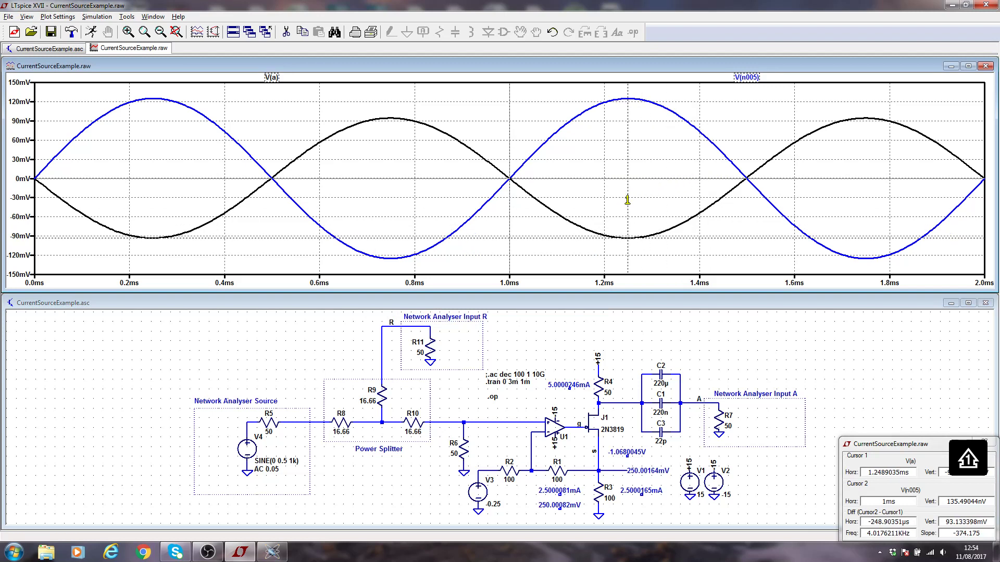
{"action": "left_click_drag", "start_coordinate": [897, 443], "coordinate": [875, 332]}
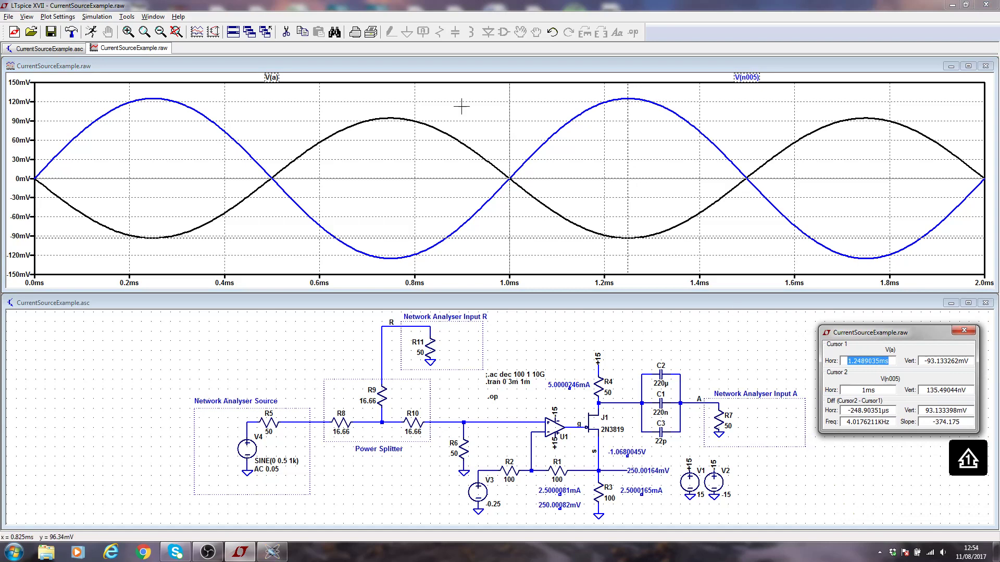
{"action": "left_click_drag", "start_coordinate": [339, 178], "coordinate": [390, 214]}
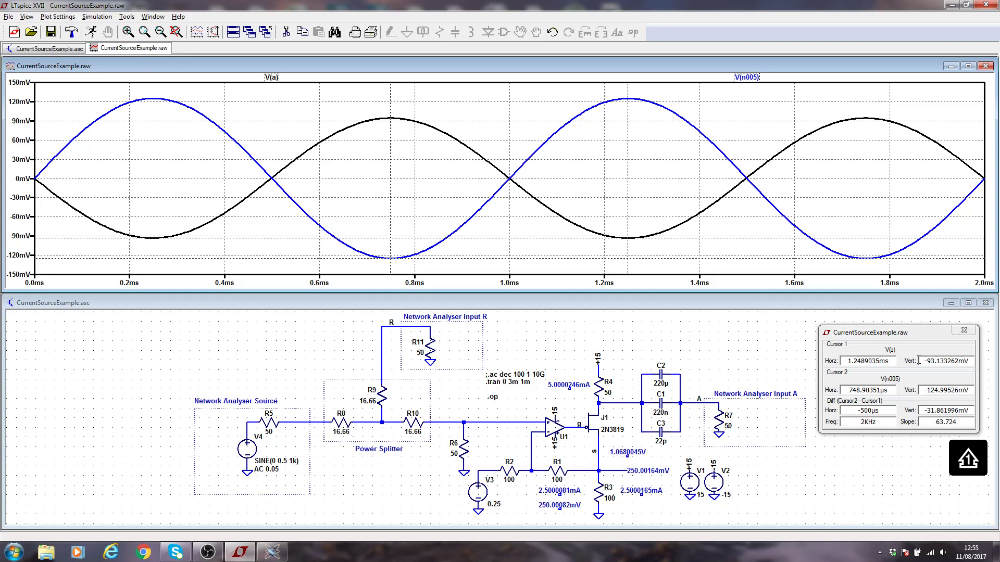
Switch to Calculator, divide 93.133 by 124.99, and close both the calculator and the cursor readout
{"action": "left_click", "coordinate": [13, 552]}
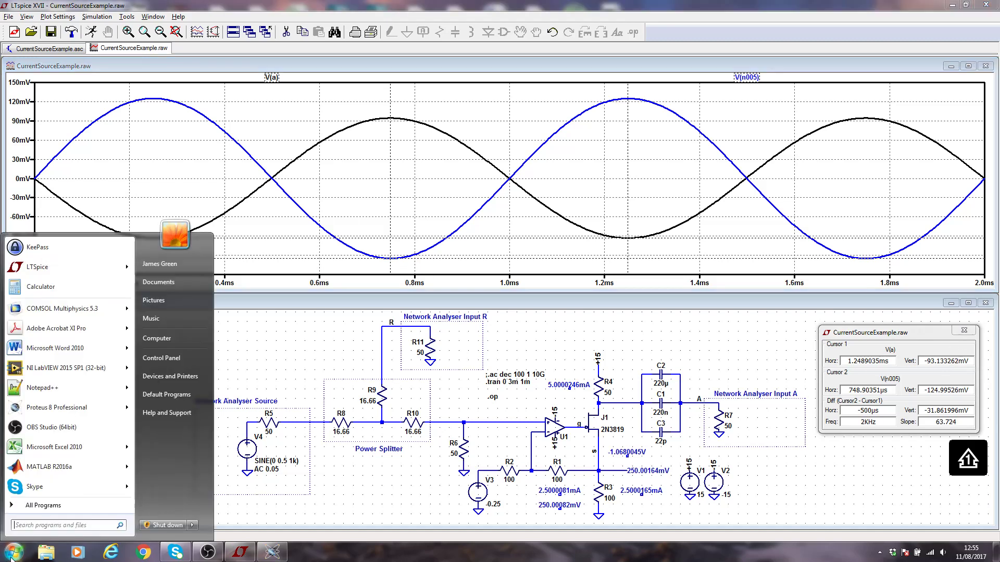
{"action": "left_click", "coordinate": [81, 296]}
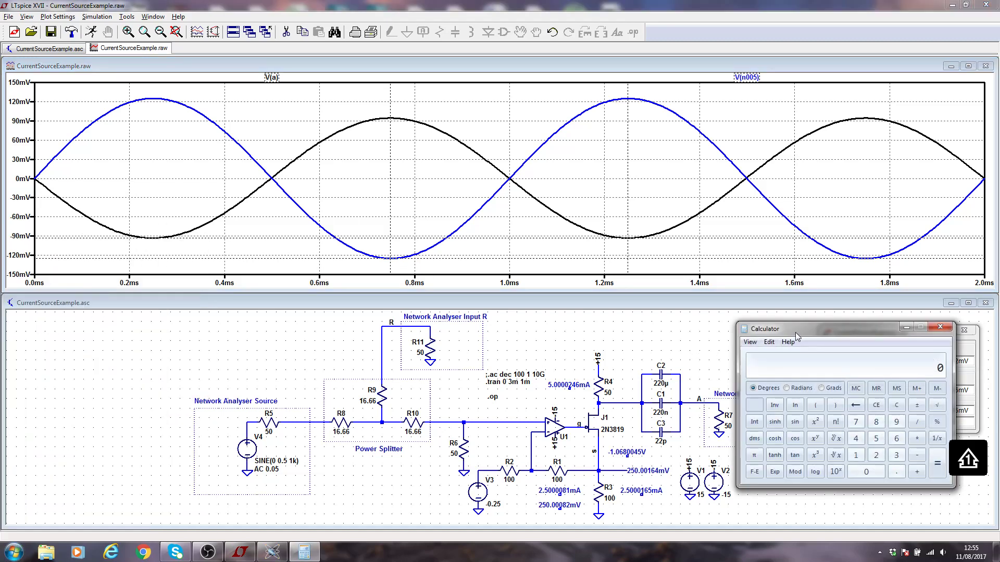
{"action": "left_click_drag", "start_coordinate": [795, 332], "coordinate": [633, 282]}
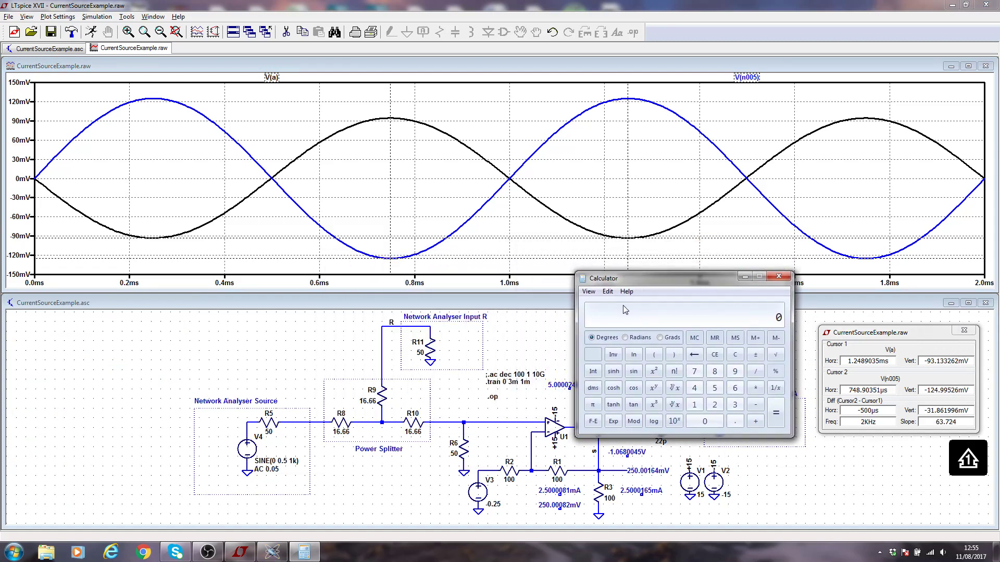
{"action": "type", "text": "93.133/124.99"}
{"action": "key", "text": "Return"}
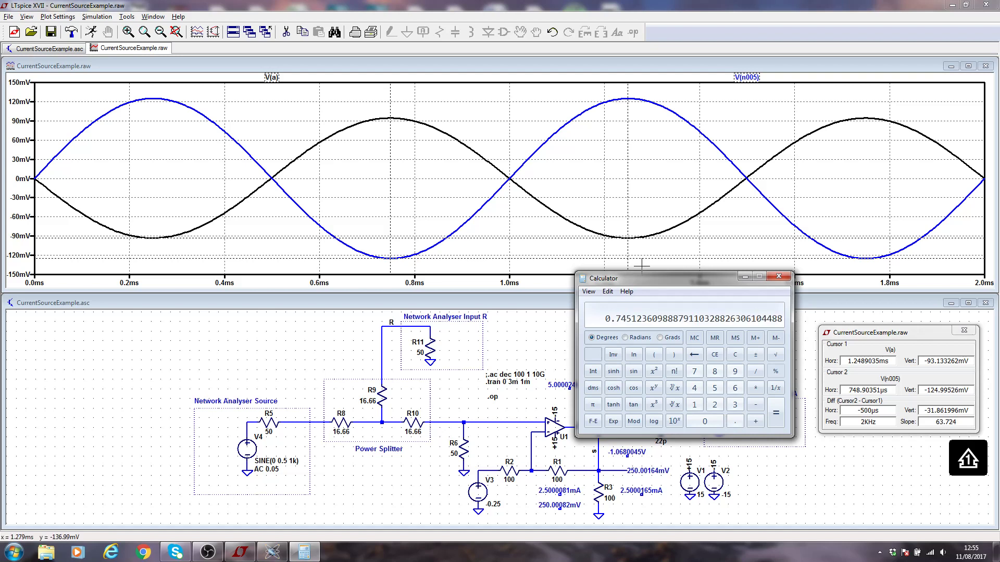
{"action": "left_click", "coordinate": [777, 282]}
{"action": "left_click", "coordinate": [964, 330]}
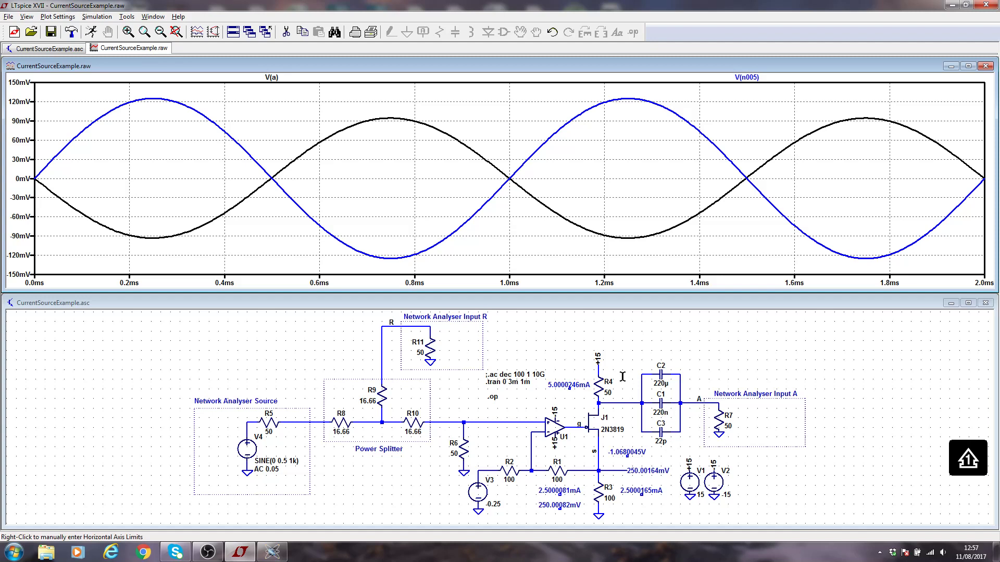
Add the current through R4 to the plot and delete the V(a) trace
{"action": "left_click", "coordinate": [598, 381]}
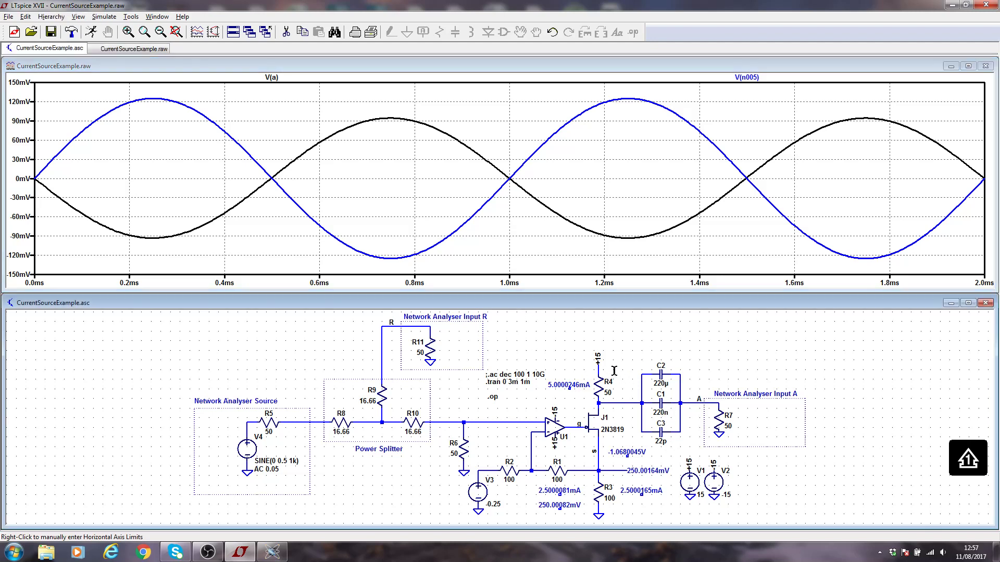
{"action": "left_click", "coordinate": [598, 383]}
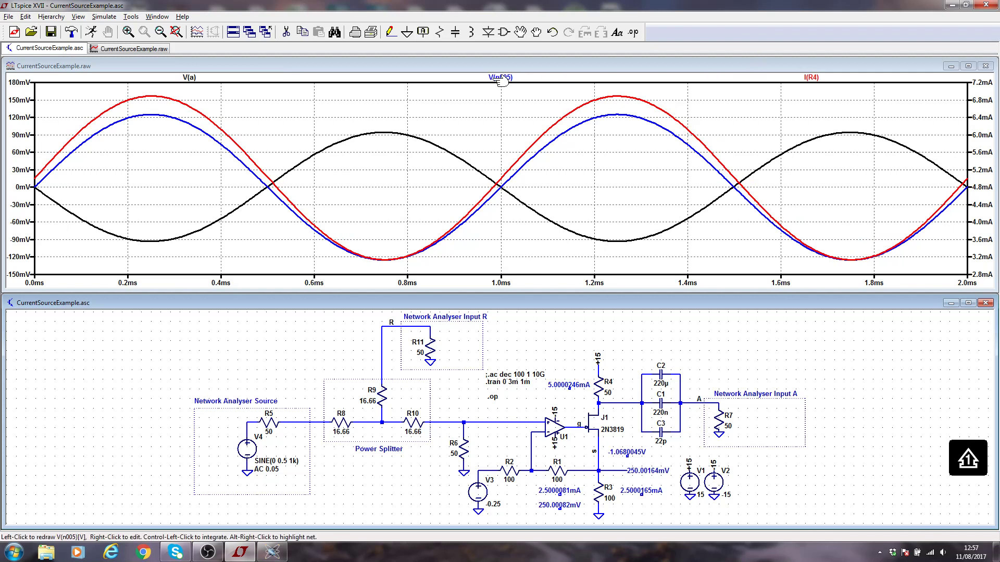
{"action": "left_click", "coordinate": [213, 77]}
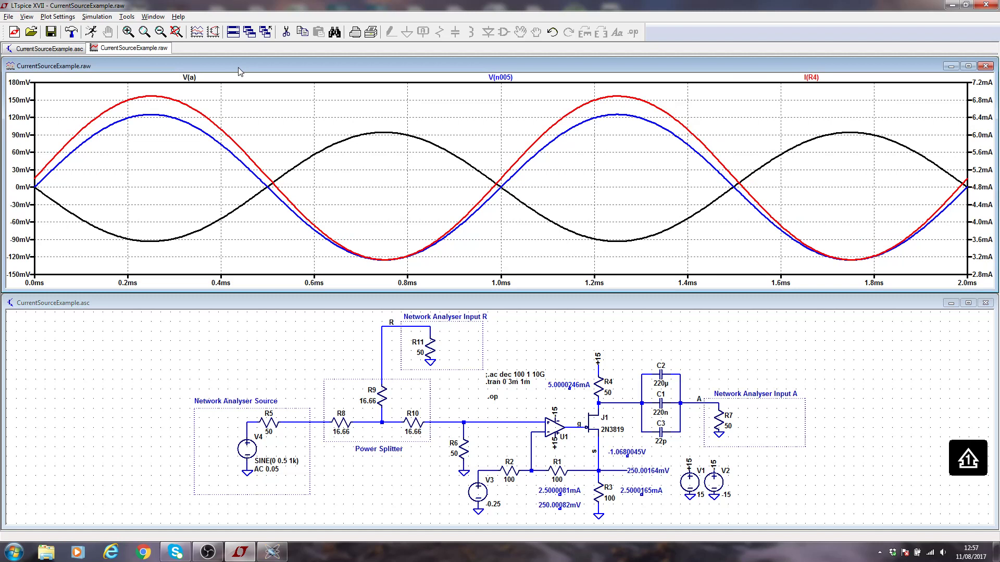
{"action": "left_click_drag", "start_coordinate": [242, 68], "coordinate": [243, 68]}
{"action": "key", "text": "Delete"}
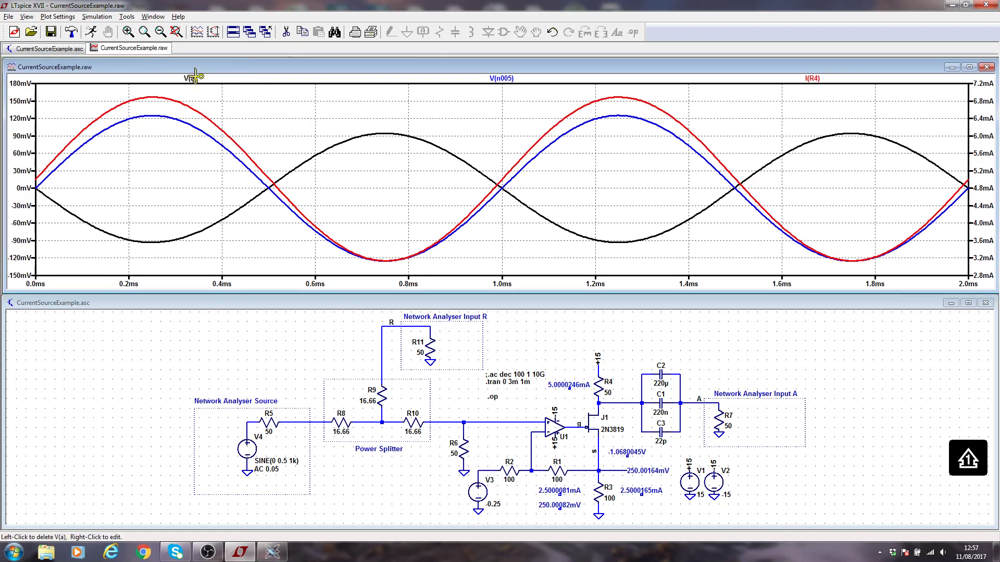
{"action": "left_click", "coordinate": [191, 79]}
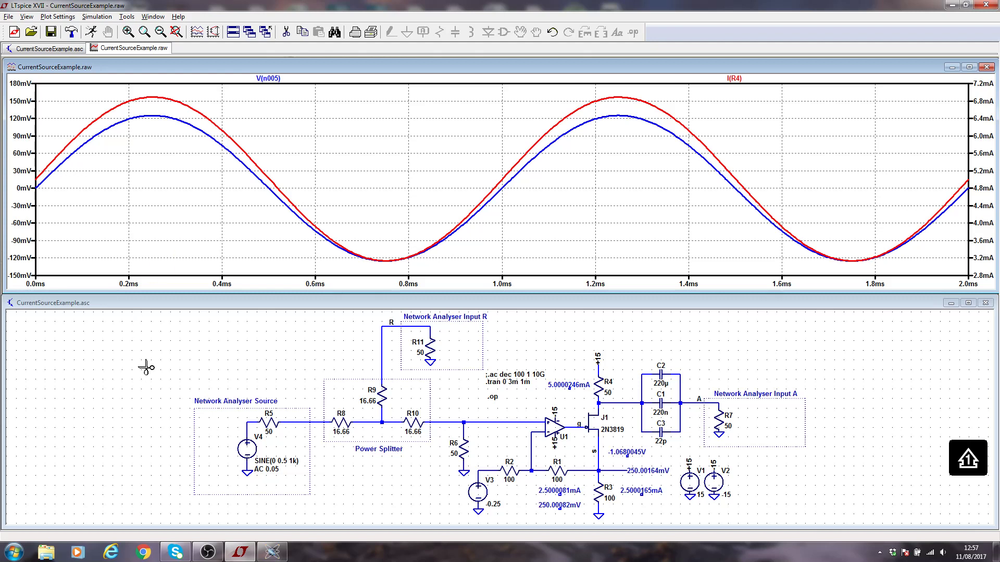
{"action": "key", "text": "Escape"}
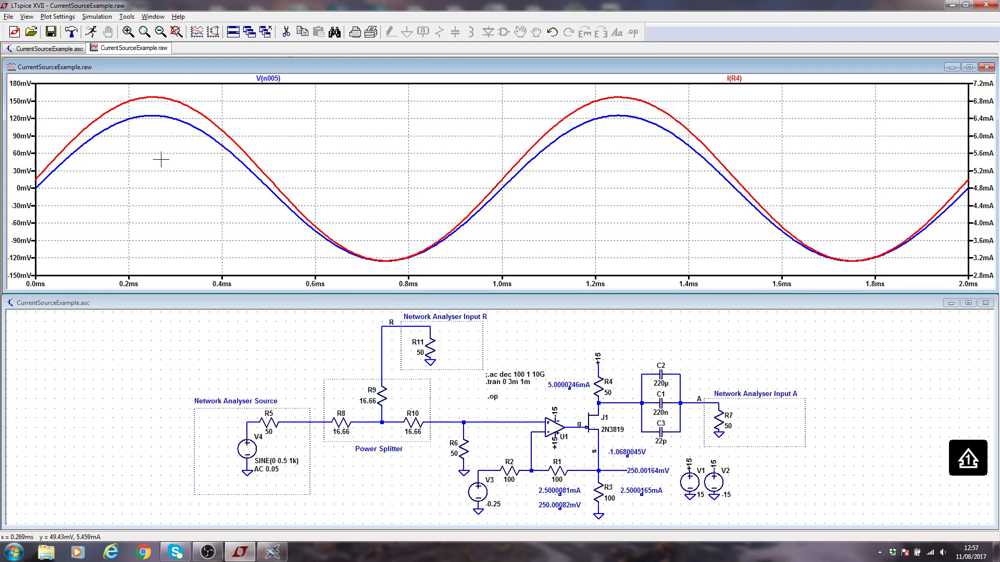
Switch to Calculator
{"action": "left_click", "coordinate": [14, 552]}
{"action": "left_click", "coordinate": [70, 290]}
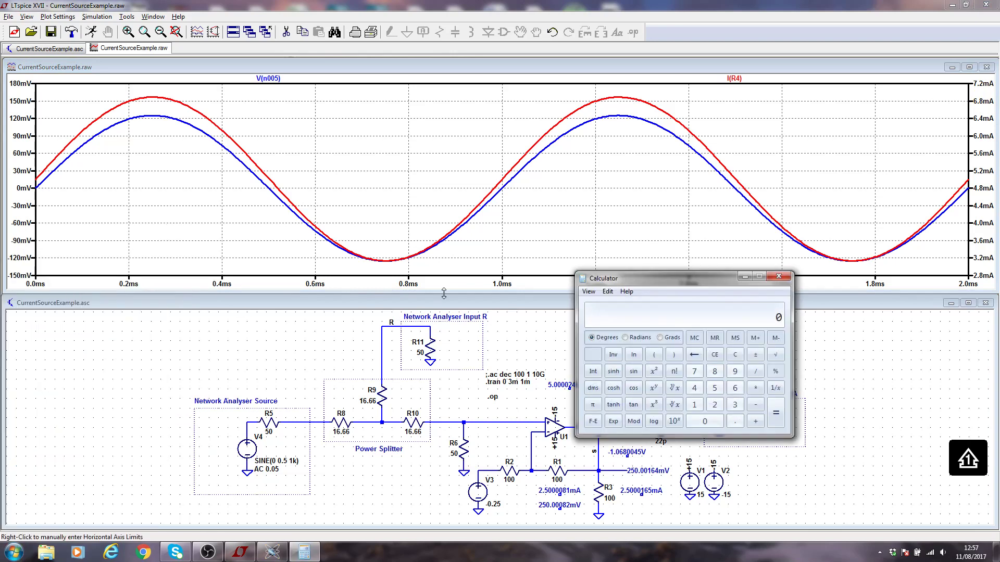
{"action": "type", "text": "6.85"}
{"action": "type", "text": "x"}
{"action": "type", "text": "-3"}
{"action": "type", "text": "/"}
{"action": "type", "text": "120"}
{"action": "type", "text": "x"}
{"action": "key", "text": "minus"}
{"action": "left_click", "coordinate": [719, 355]}
{"action": "left_click", "coordinate": [741, 357]}
Calculate 6.8 × 10^-3 divided by 120 × 10^-3, clear the result, and close the calculator
{"action": "type", "text": "6.8"}
{"action": "type", "text": "x"}
{"action": "left_click", "coordinate": [756, 354]}
{"action": "type", "text": "3"}
{"action": "left_click", "coordinate": [756, 373]}
{"action": "type", "text": "120x"}
{"action": "left_click", "coordinate": [756, 356]}
{"action": "type", "text": "3"}
{"action": "left_click", "coordinate": [783, 407]}
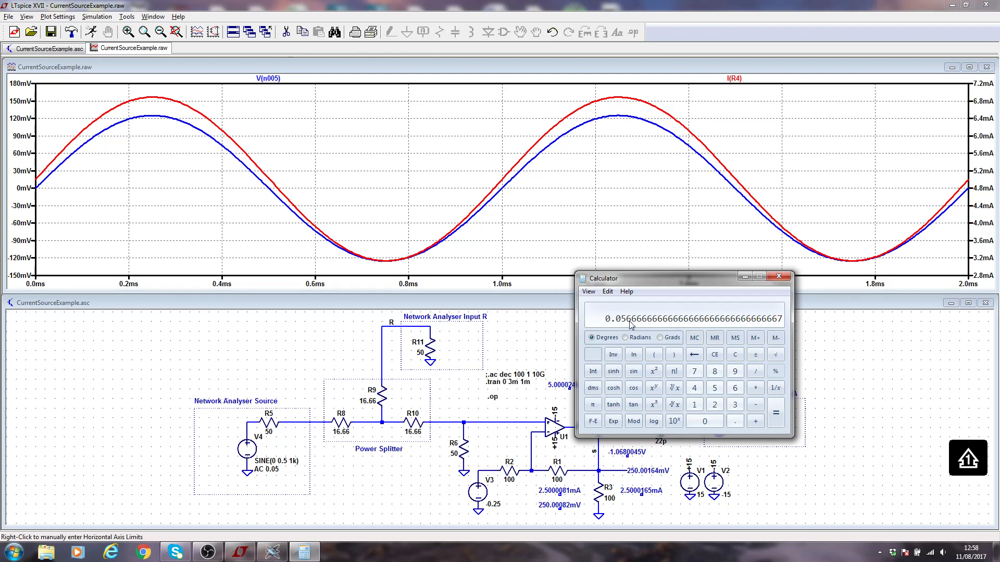
{"action": "left_click_drag", "start_coordinate": [662, 279], "coordinate": [829, 263]}
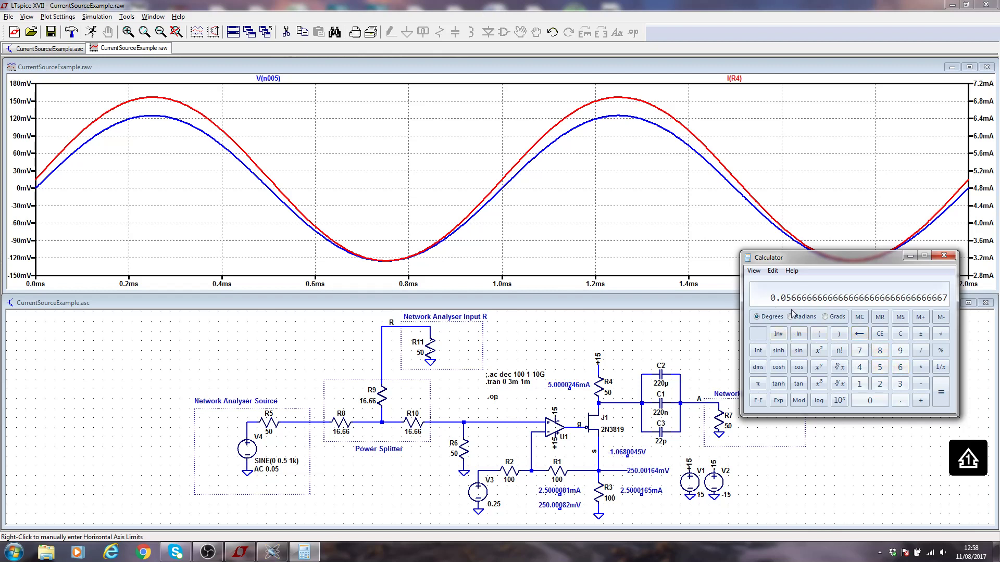
{"action": "left_click", "coordinate": [879, 335]}
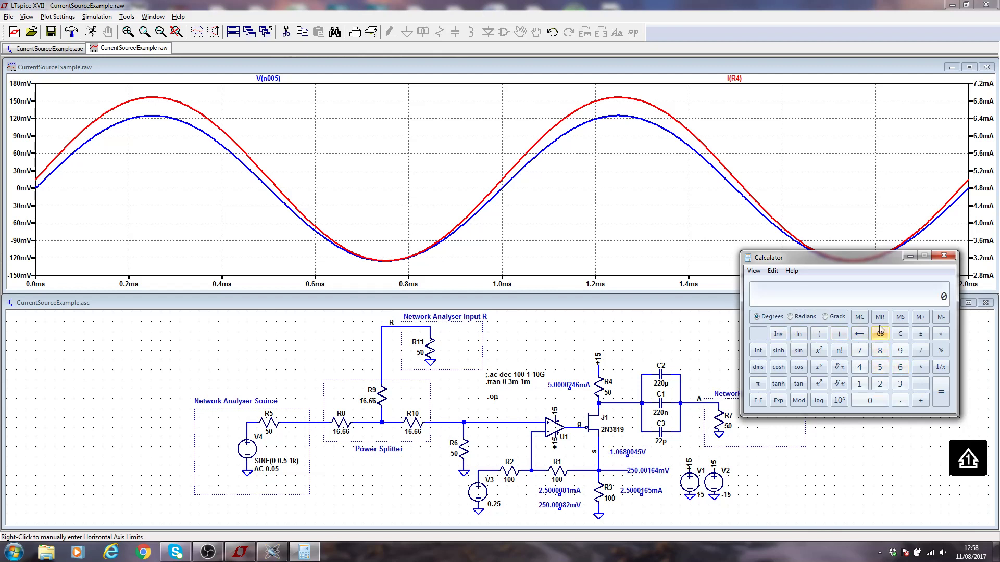
{"action": "left_click", "coordinate": [941, 257]}
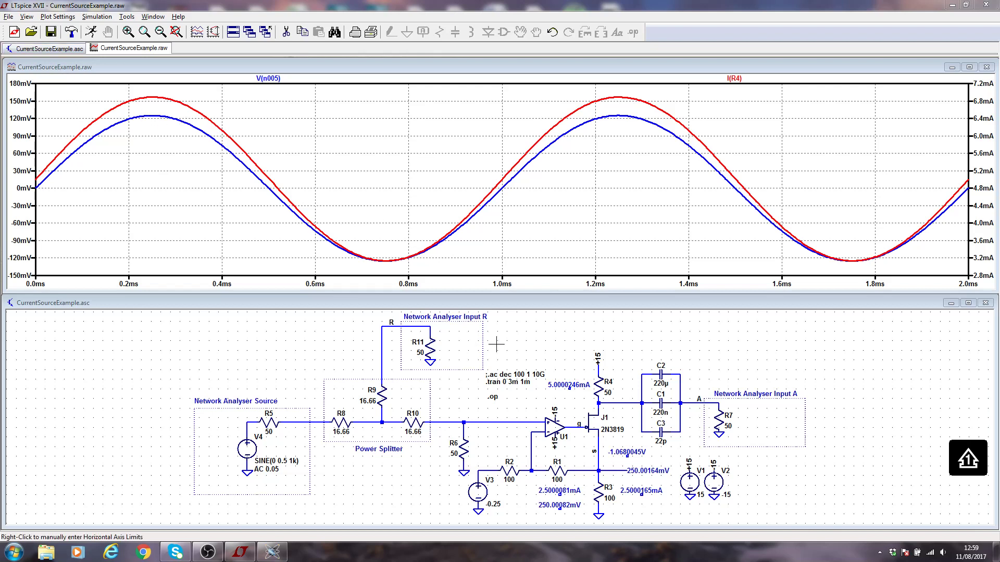
Activate the .ac dec 100 1 10G directive by removing its leading semicolon
{"action": "right_click", "coordinate": [514, 378]}
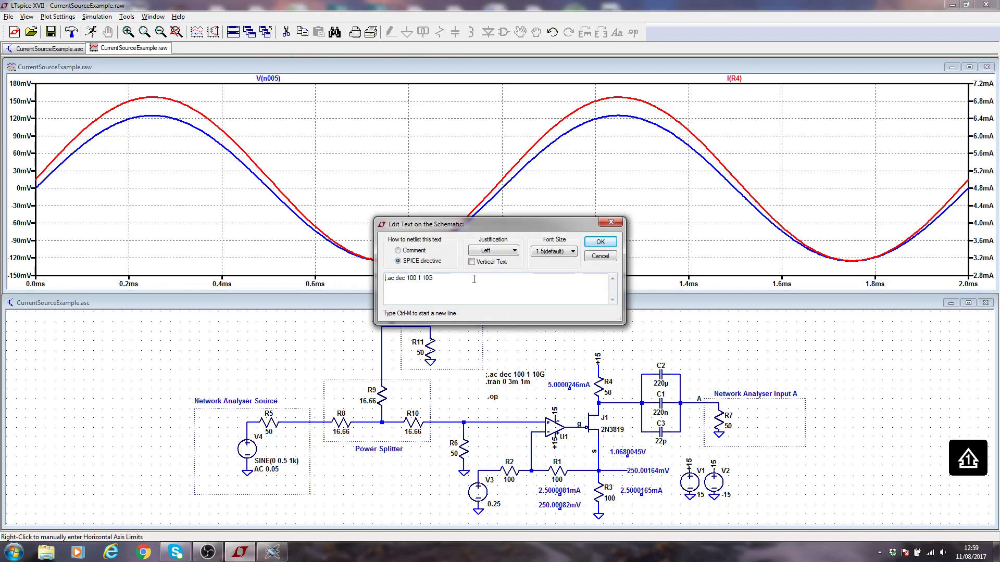
{"action": "key", "text": "Delete"}
{"action": "key", "text": "Return"}
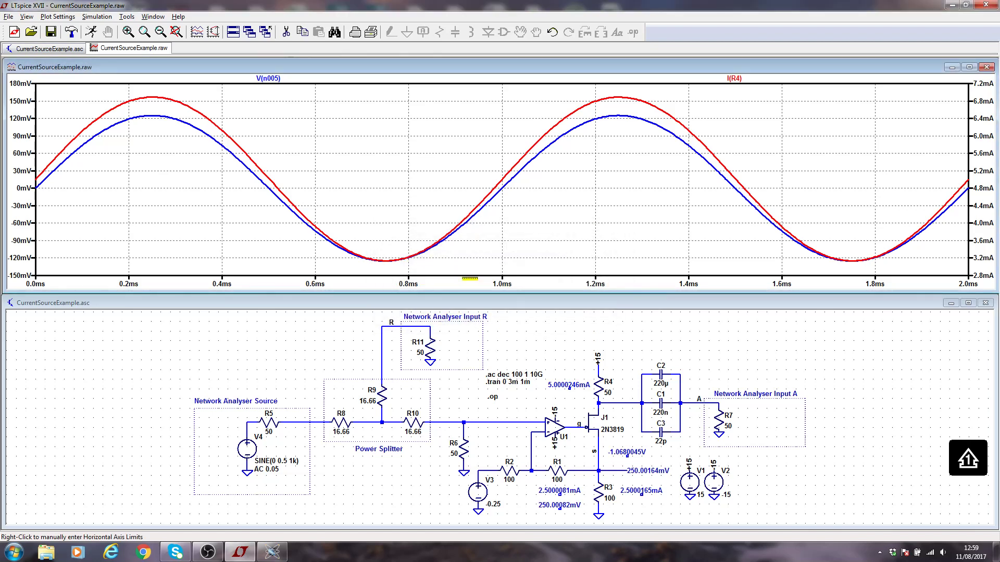
Disable the .tran 0 3m 1m directive by adding a semicolon in front of it
{"action": "right_click", "coordinate": [509, 382]}
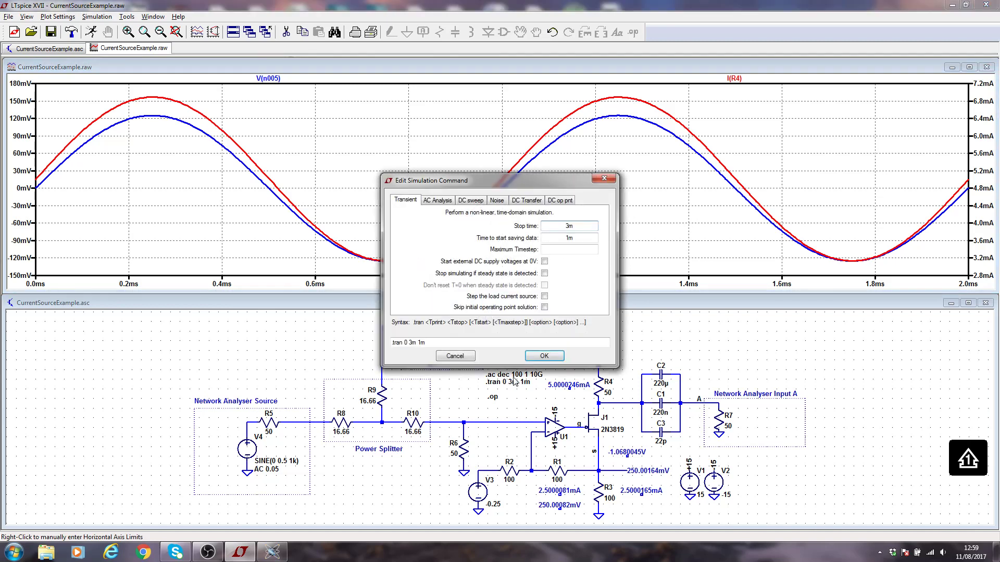
{"action": "left_click", "coordinate": [493, 344]}
{"action": "key", "text": "Home"}
{"action": "type", "text": ";"}
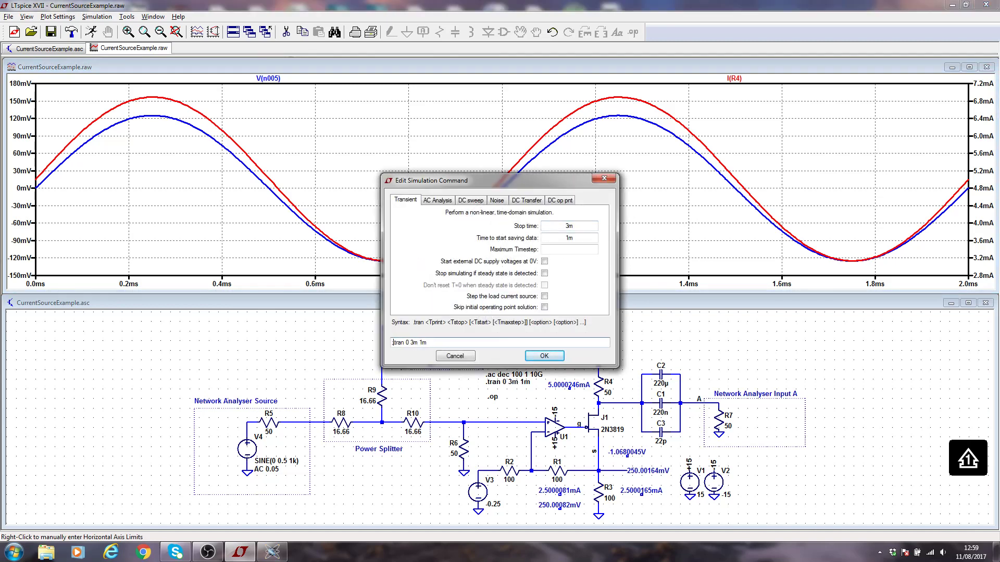
{"action": "key", "text": "Return"}
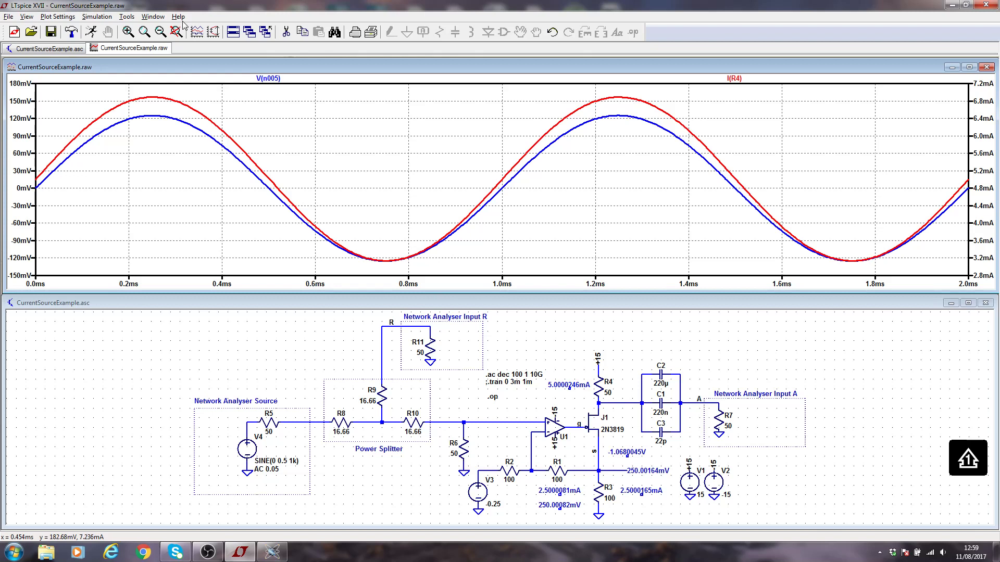
Check the Transient and AC Analysis settings in the simulation command editor without applying any, and run the AC analysis
{"action": "left_click", "coordinate": [100, 17]}
{"action": "left_click", "coordinate": [140, 319]}
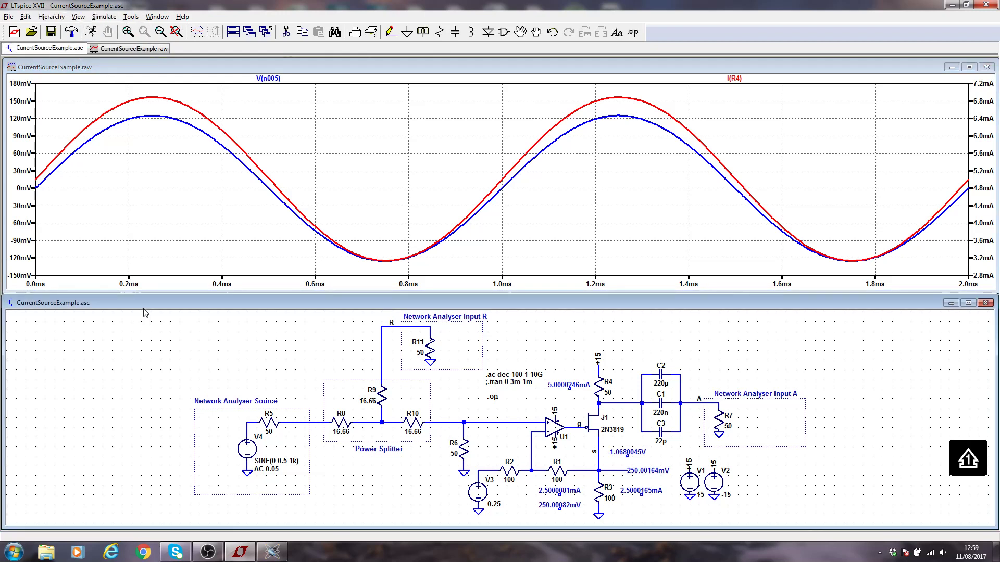
{"action": "left_click", "coordinate": [105, 16]}
{"action": "left_click", "coordinate": [138, 117]}
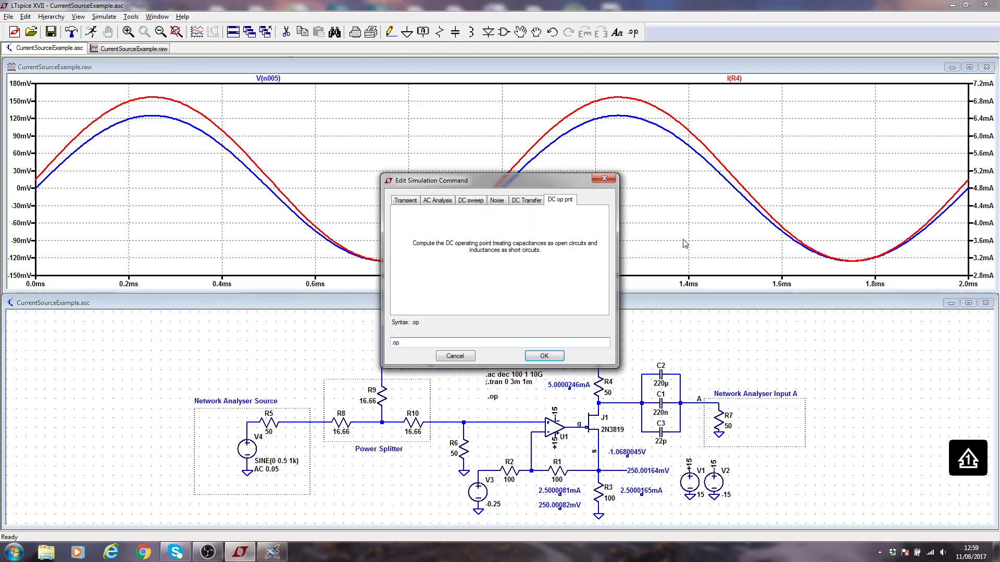
{"action": "left_click", "coordinate": [416, 201]}
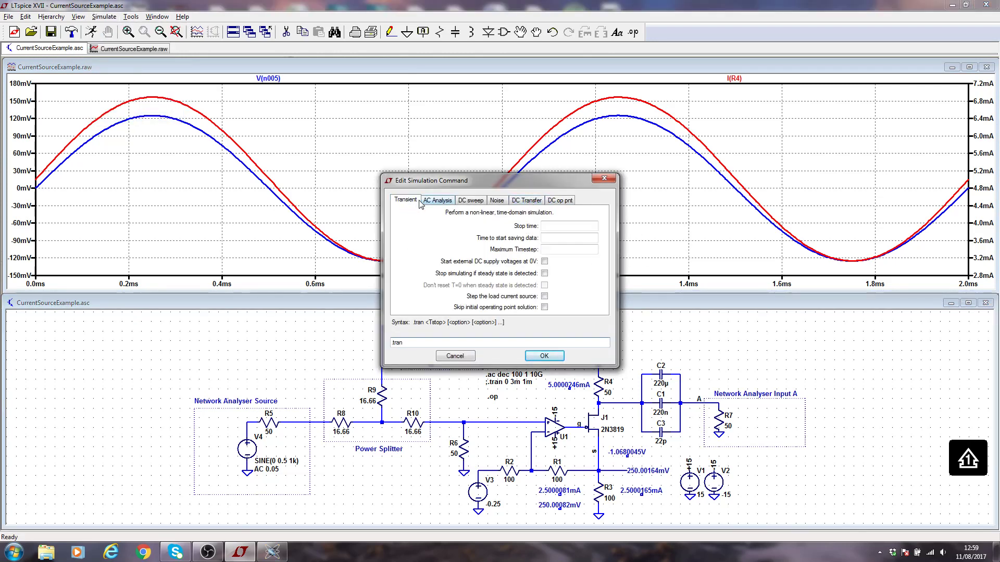
{"action": "left_click", "coordinate": [436, 201]}
{"action": "left_click", "coordinate": [469, 358]}
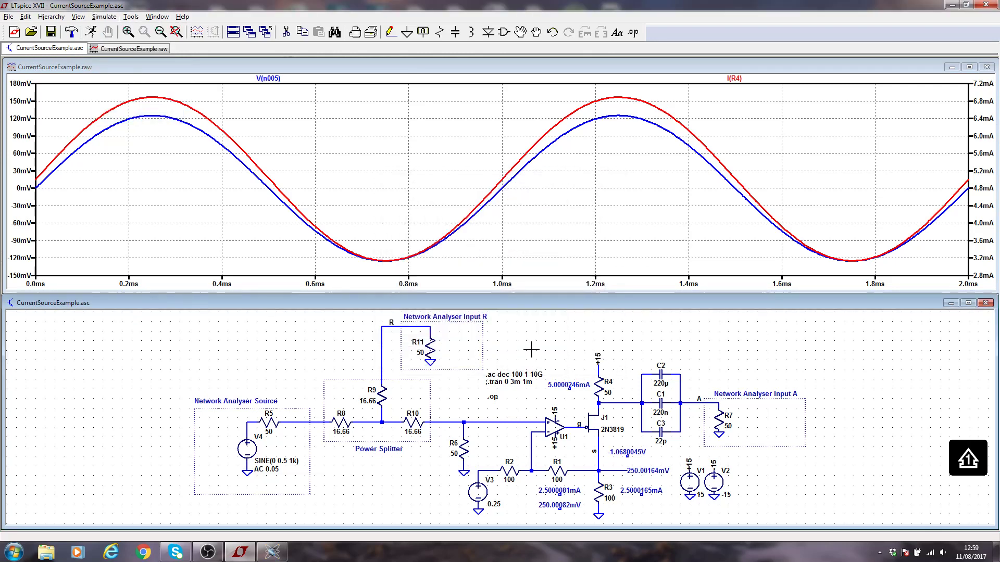
{"action": "left_click", "coordinate": [91, 32]}
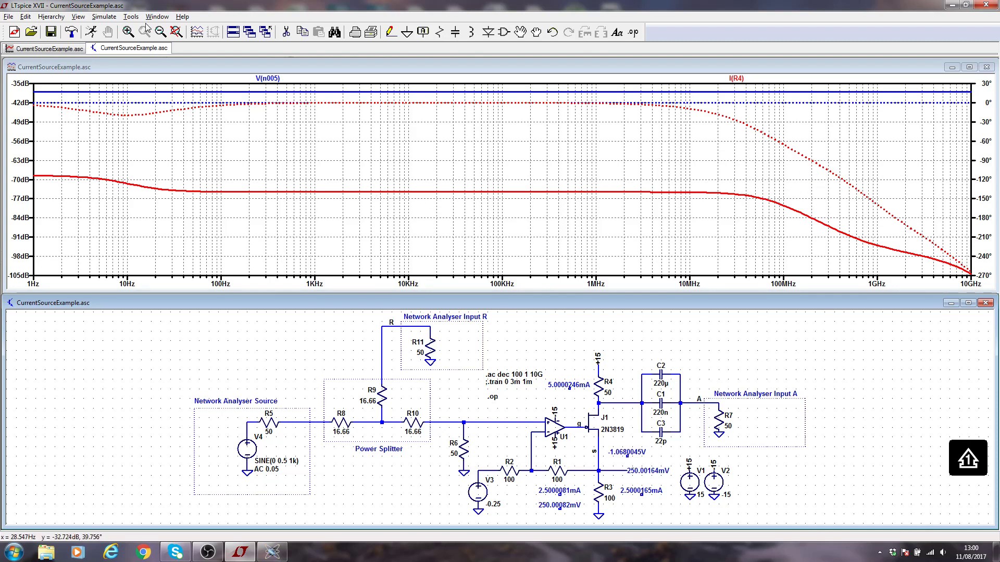
Review the Drafting Options in the Control Panel and leave without applying changes
{"action": "left_click", "coordinate": [130, 16]}
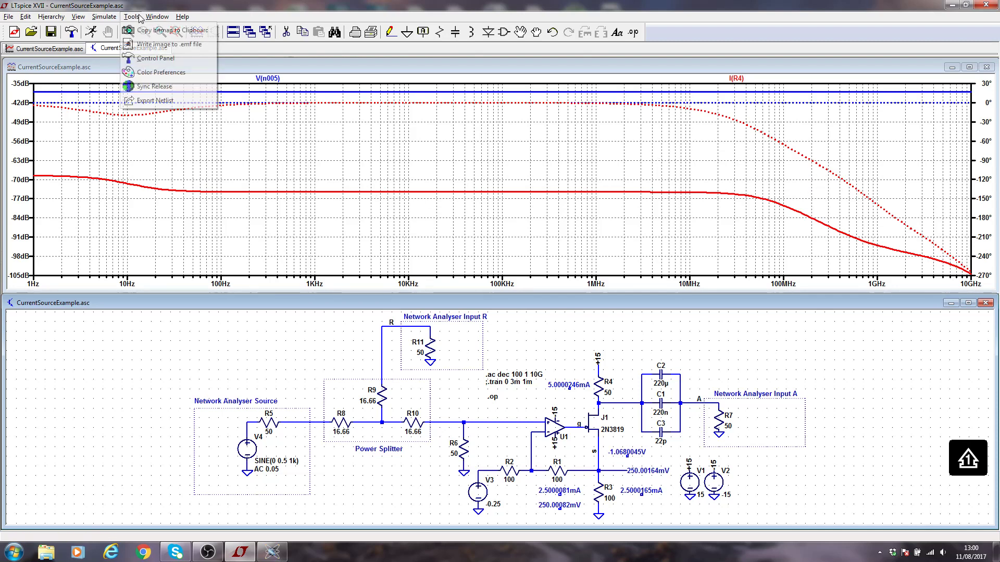
{"action": "left_click", "coordinate": [180, 61]}
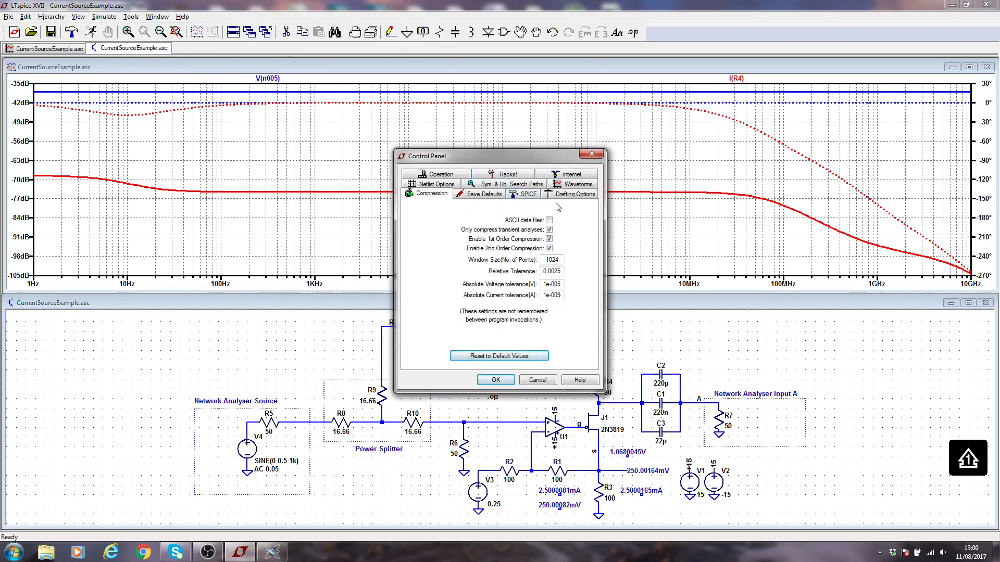
{"action": "left_click", "coordinate": [567, 196]}
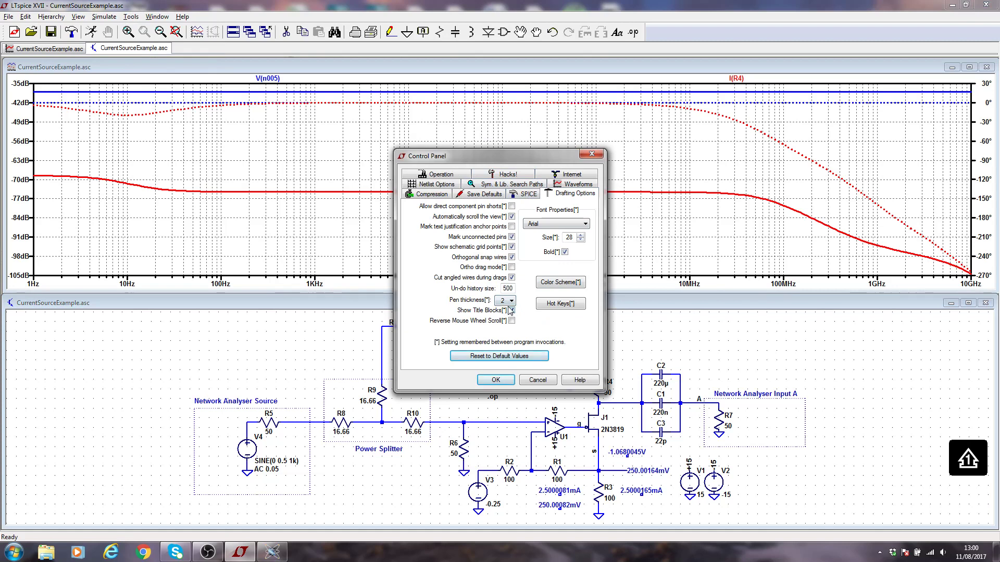
{"action": "left_click", "coordinate": [536, 379]}
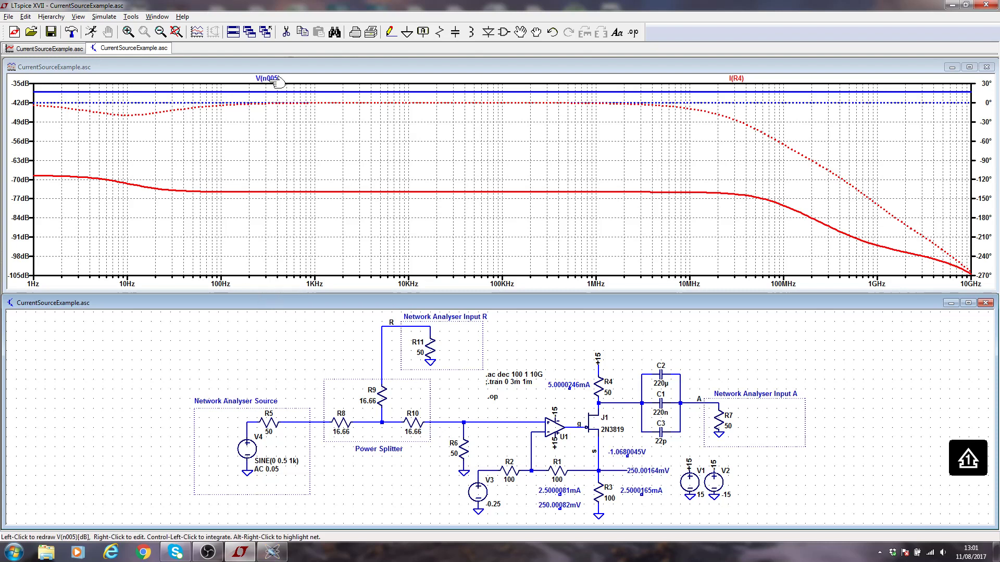
Label the wire feeding the non-inverting input of U1 as "in" and rerun the AC simulation
{"action": "key", "text": "F4"}
{"action": "type", "text": "in"}
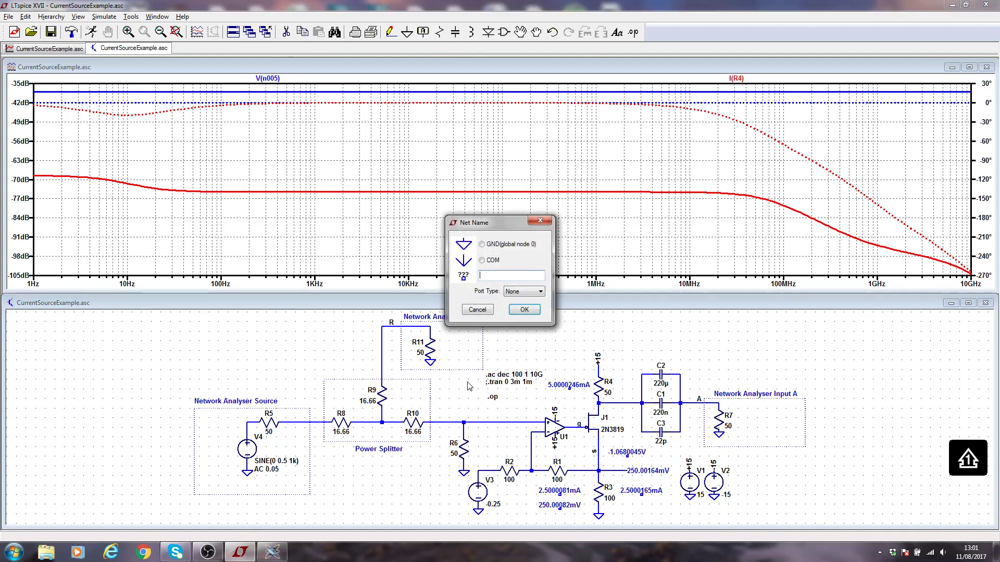
{"action": "key", "text": "Return"}
{"action": "left_click", "coordinate": [497, 422]}
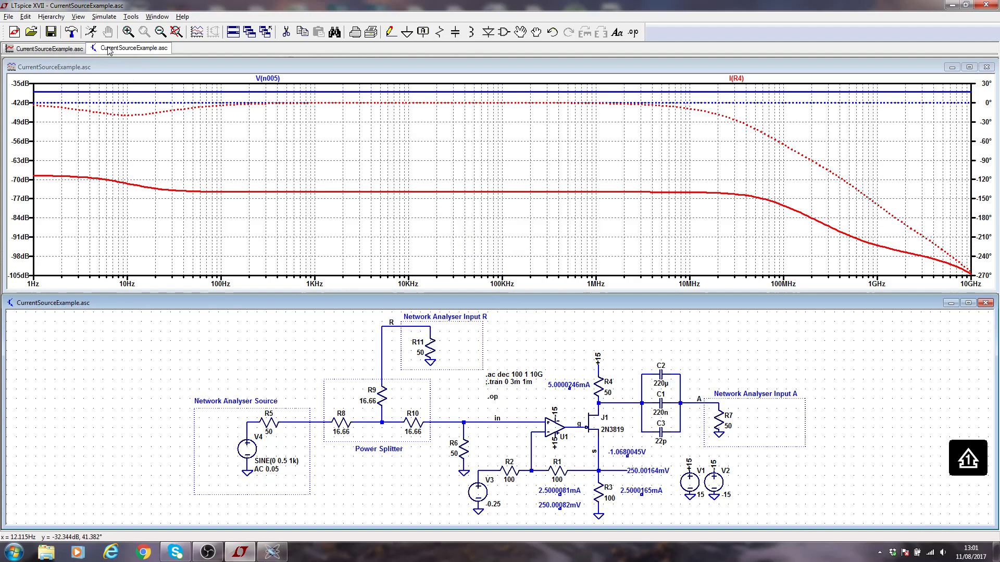
{"action": "left_click", "coordinate": [91, 33]}
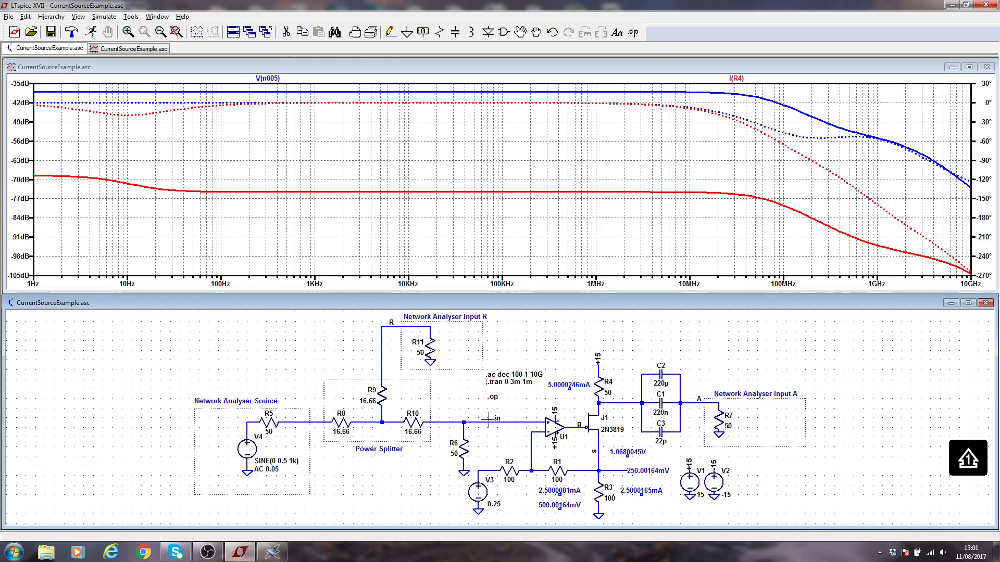
Plot the voltage of the "in" net and delete the V(n005) trace
{"action": "left_click", "coordinate": [470, 421]}
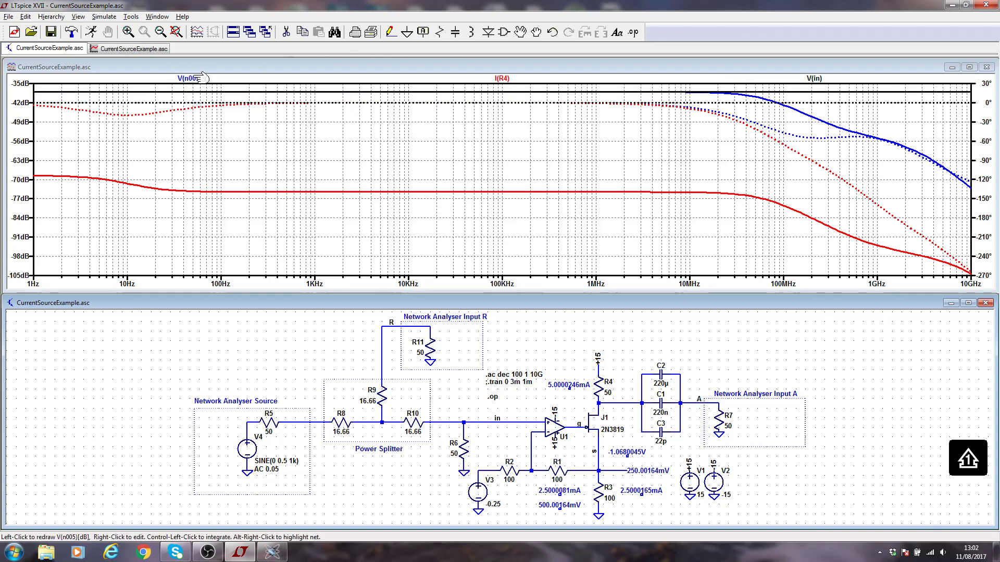
{"action": "left_click", "coordinate": [218, 66]}
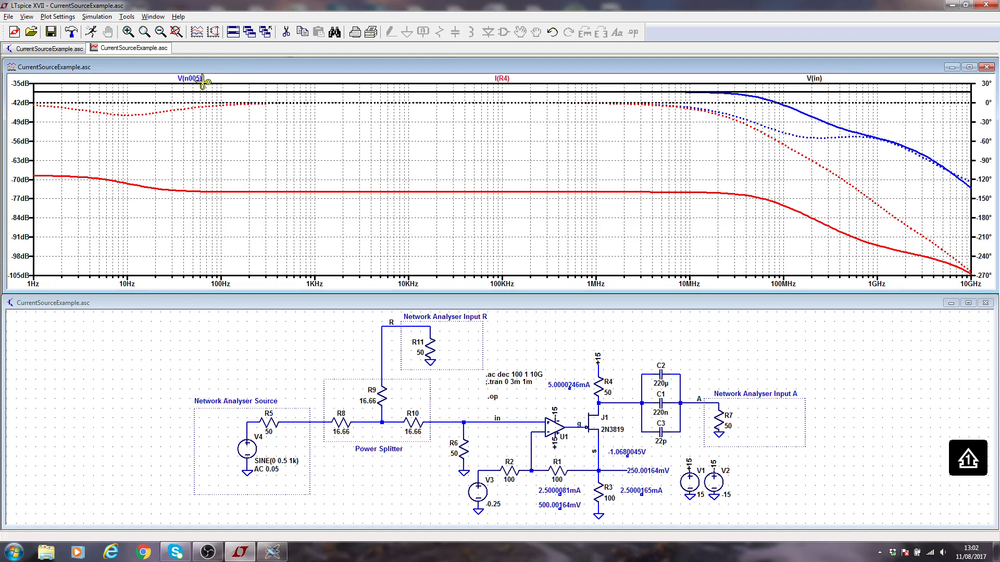
{"action": "key", "text": "F5"}
{"action": "left_click", "coordinate": [198, 80]}
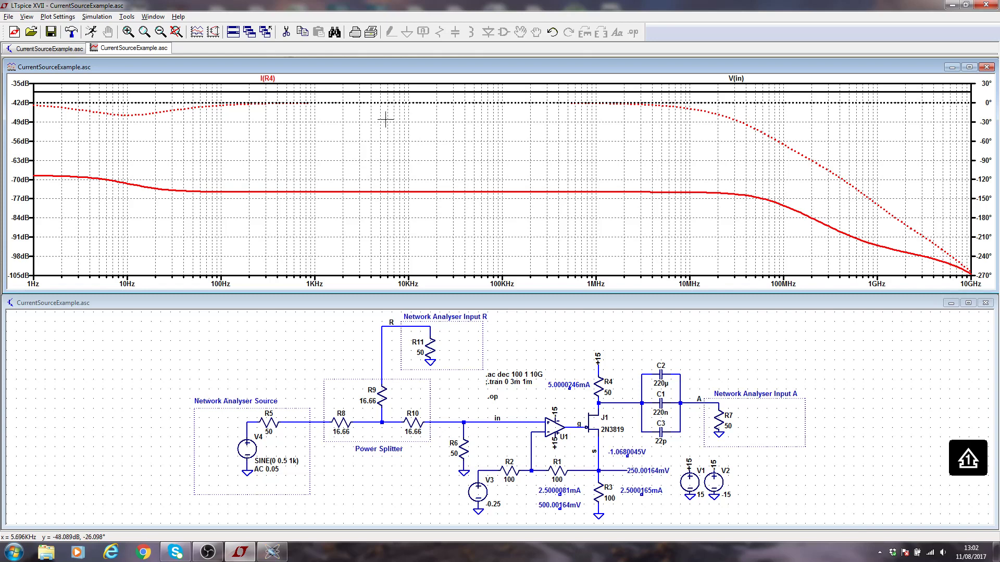
Change the colour of the V(in) trace to blue
{"action": "right_click", "coordinate": [733, 79]}
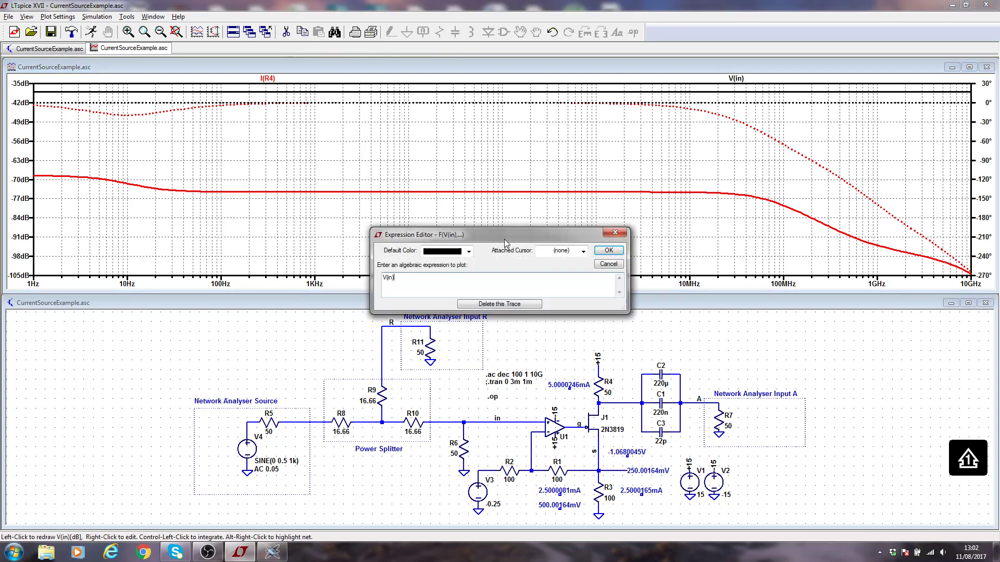
{"action": "left_click", "coordinate": [469, 252]}
{"action": "left_click", "coordinate": [462, 280]}
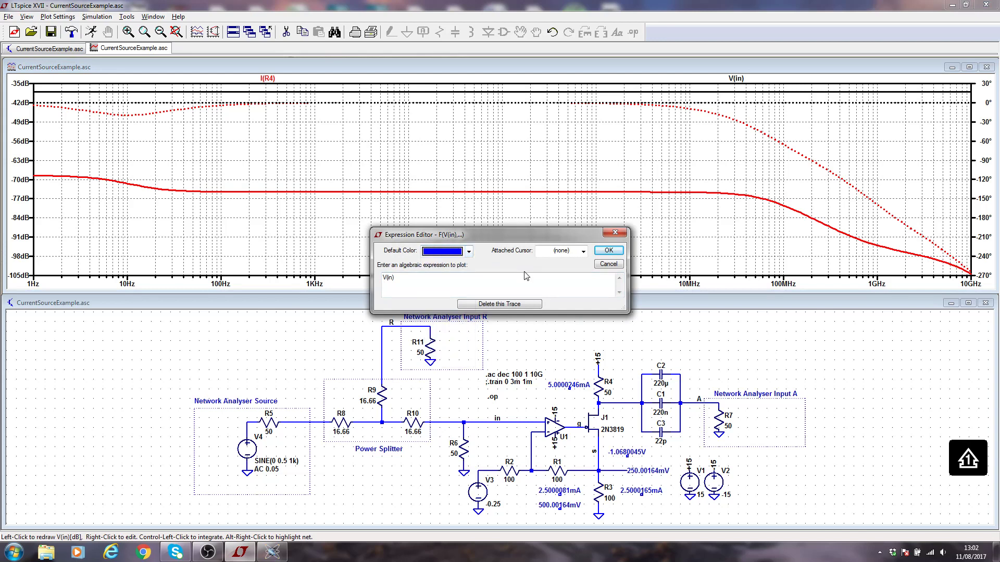
{"action": "left_click", "coordinate": [607, 251]}
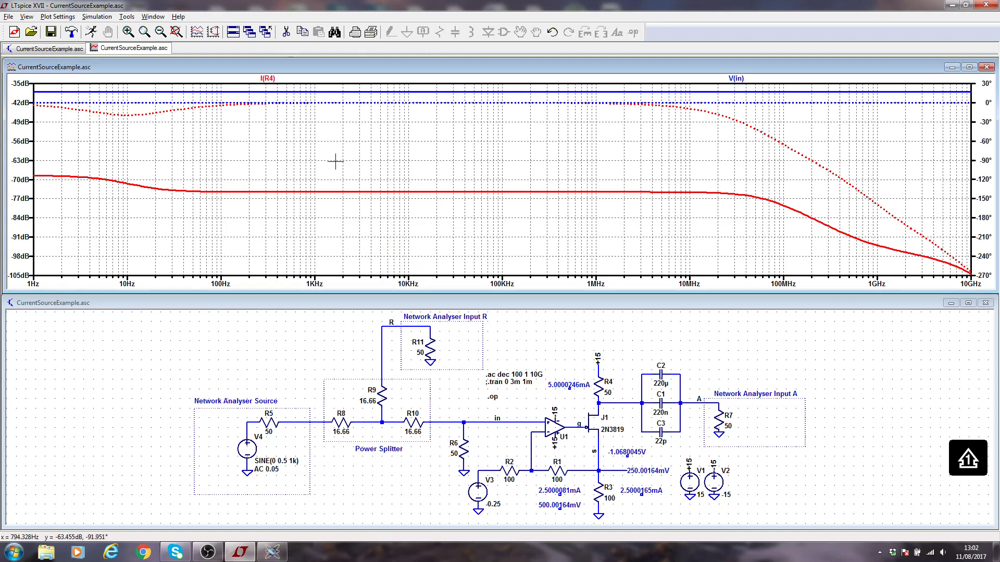
Change the I(R4) trace expression to I(R4)/V(in) and delete the separate V(in) trace
{"action": "right_click", "coordinate": [275, 78]}
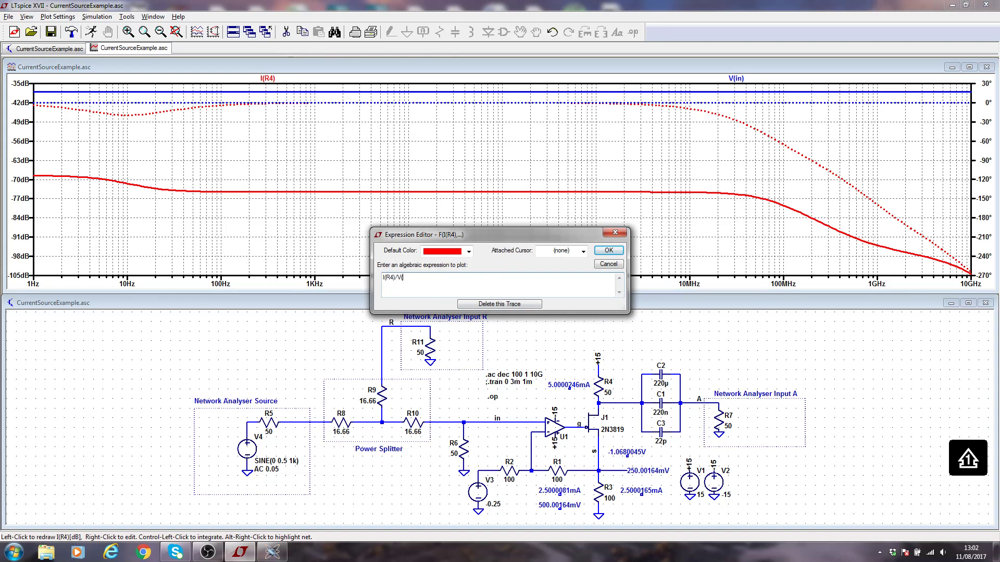
{"action": "type", "text": "/V(in)"}
{"action": "key", "text": "Return"}
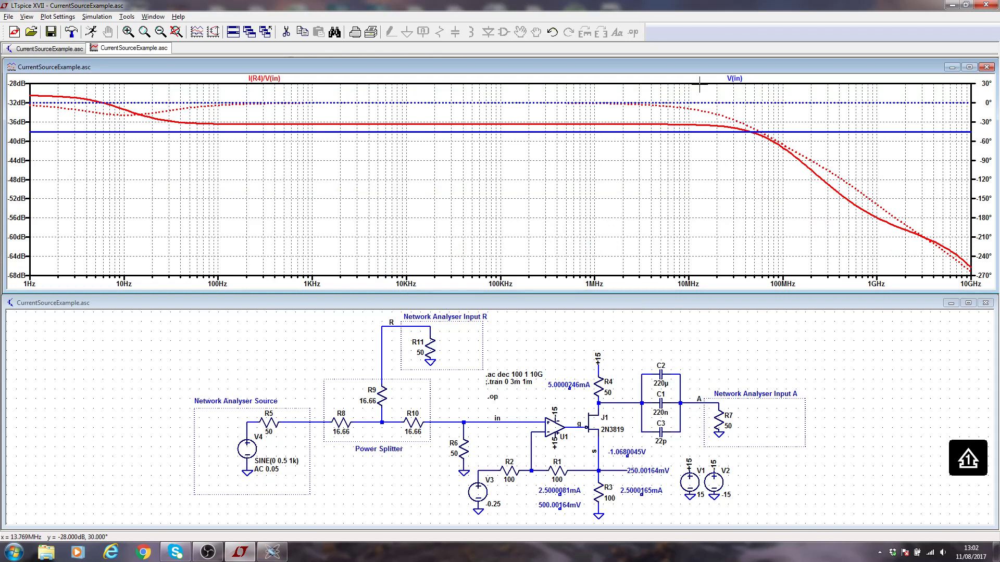
{"action": "key", "text": "Delete"}
{"action": "left_click", "coordinate": [740, 80]}
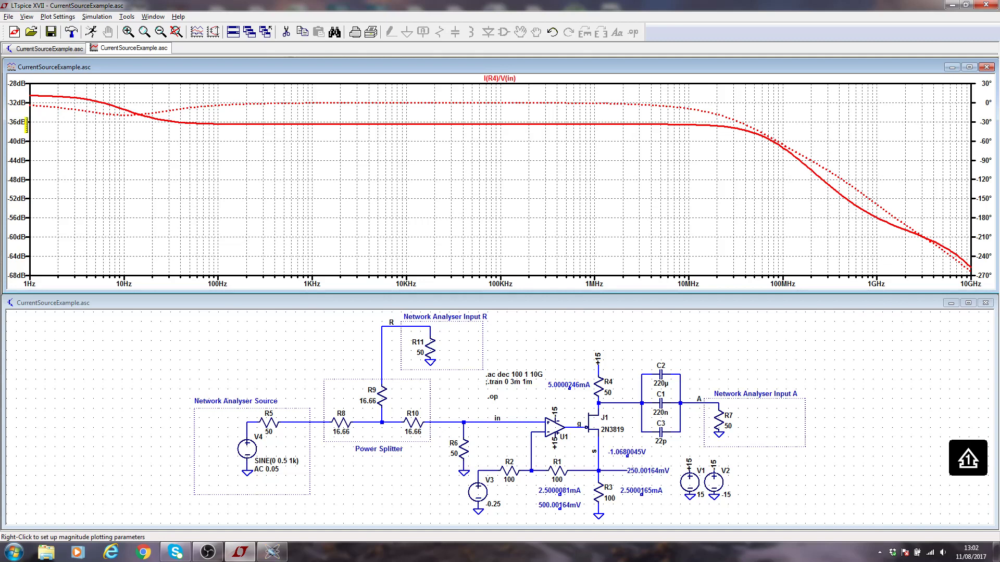
Set the magnitude axis of the I(R4)/V(in) Bode plot to the Linear representation
{"action": "right_click", "coordinate": [19, 159]}
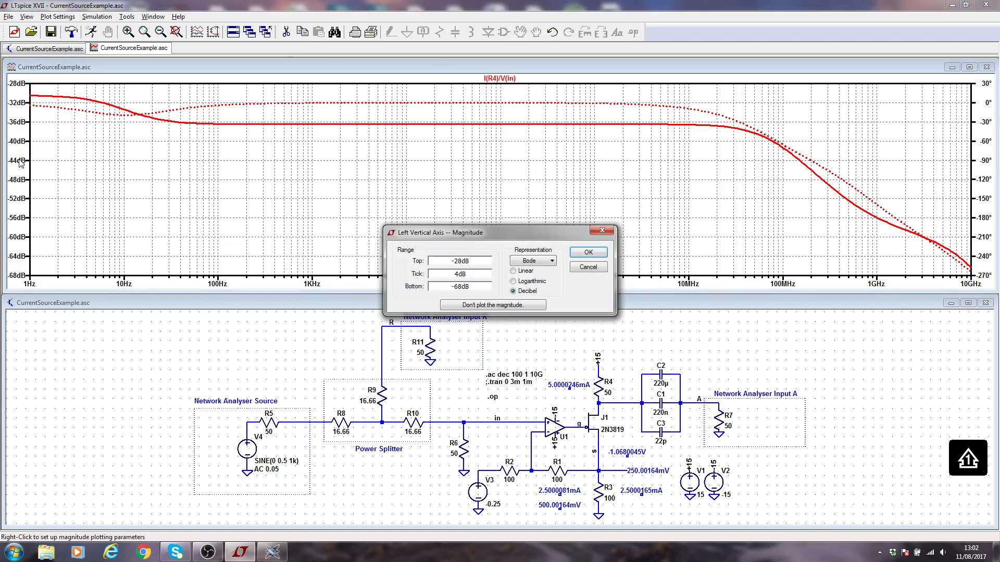
{"action": "left_click", "coordinate": [547, 261]}
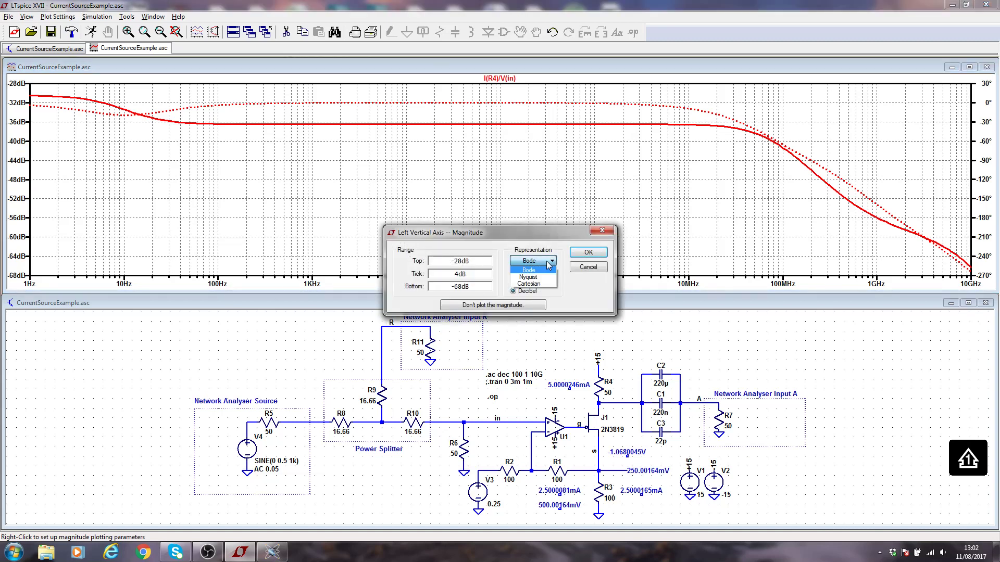
{"action": "left_click", "coordinate": [546, 262]}
{"action": "left_click", "coordinate": [526, 272]}
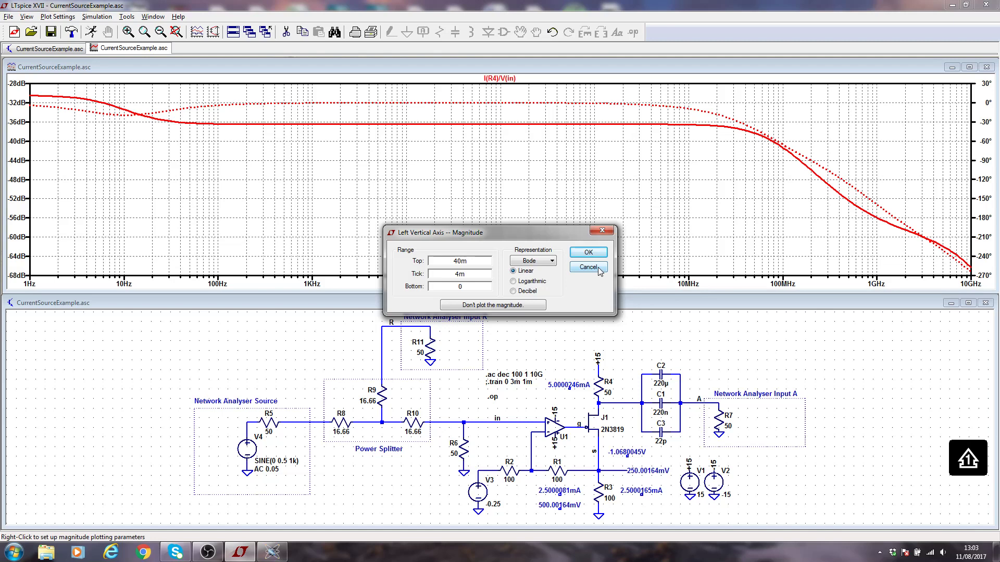
{"action": "left_click", "coordinate": [588, 252]}
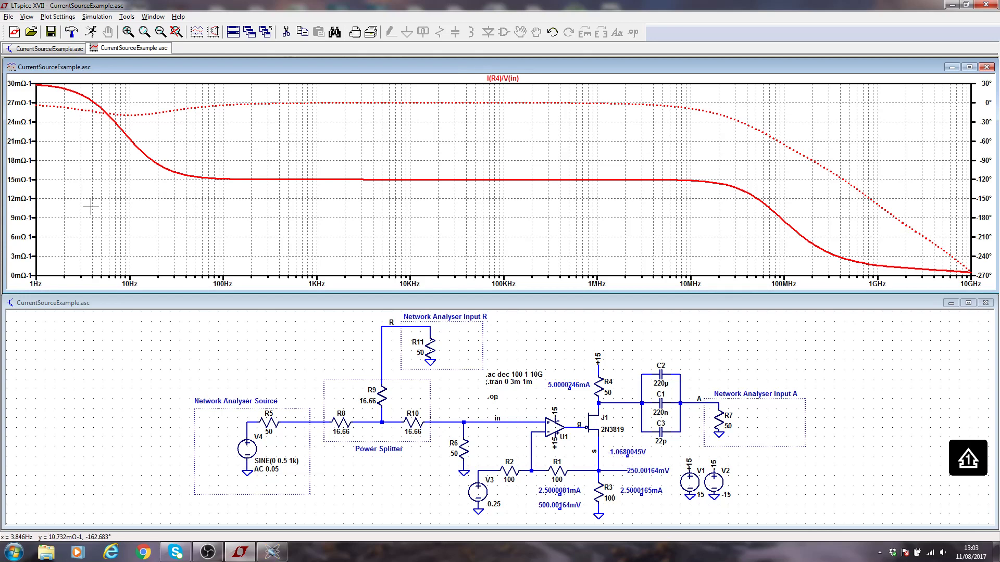
Return the magnitude axis of the Bode plot to the Decibel representation
{"action": "right_click", "coordinate": [20, 179]}
{"action": "left_click", "coordinate": [520, 262]}
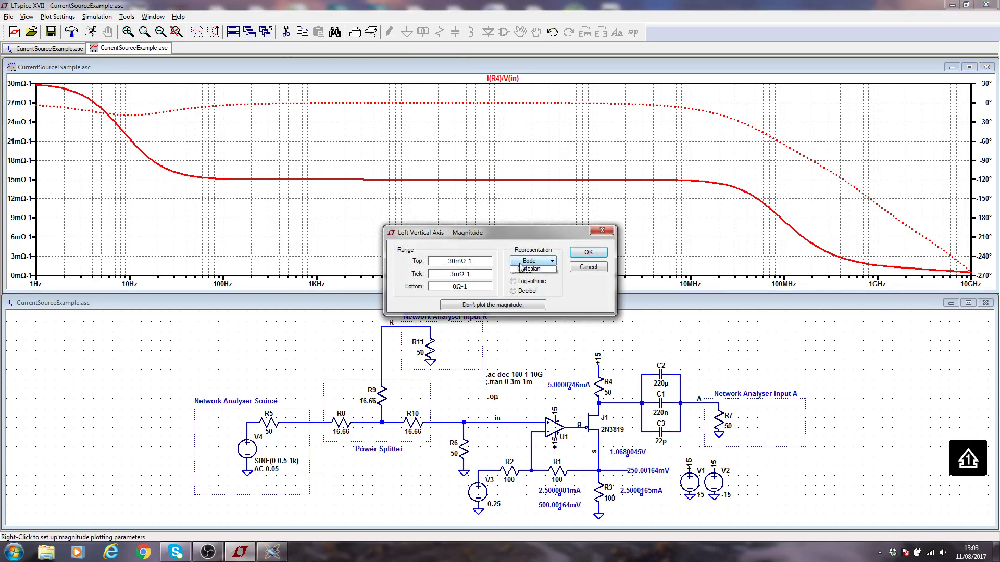
{"action": "left_click", "coordinate": [520, 270]}
{"action": "left_click", "coordinate": [518, 290]}
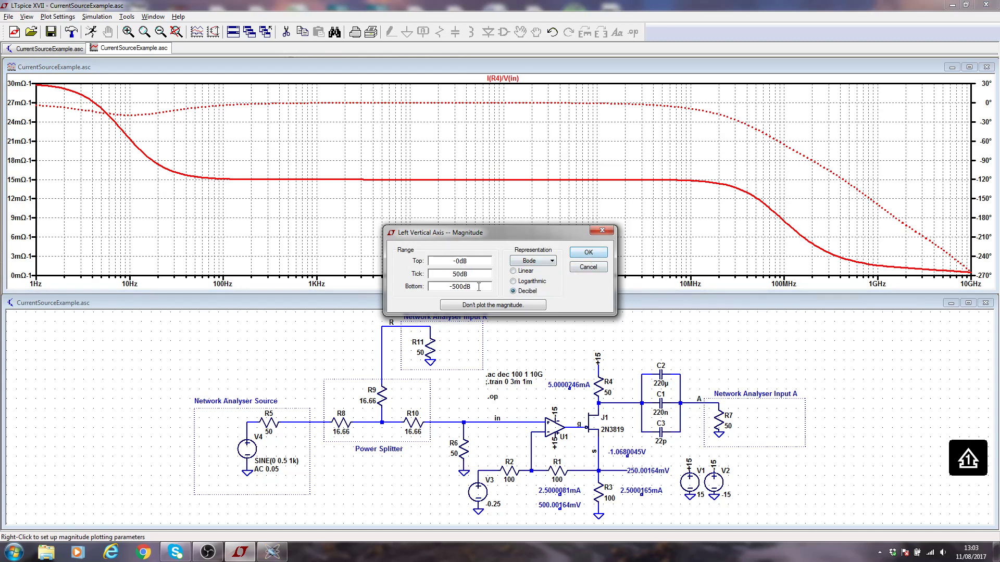
{"action": "left_click", "coordinate": [578, 256]}
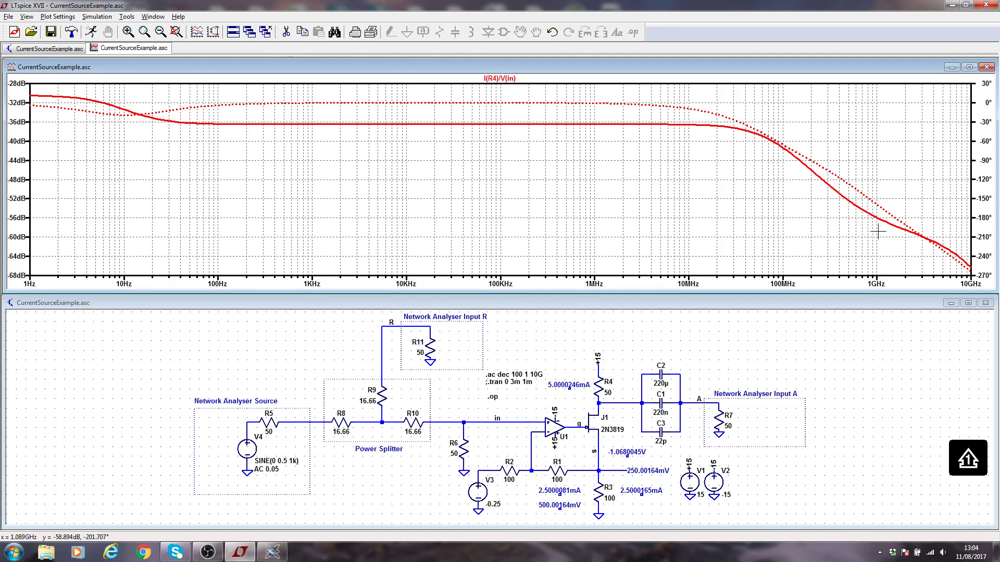
Attach both the 1st and 2nd cursors to the I(R4)/V(in) trace
{"action": "right_click", "coordinate": [505, 78]}
{"action": "left_click", "coordinate": [583, 251]}
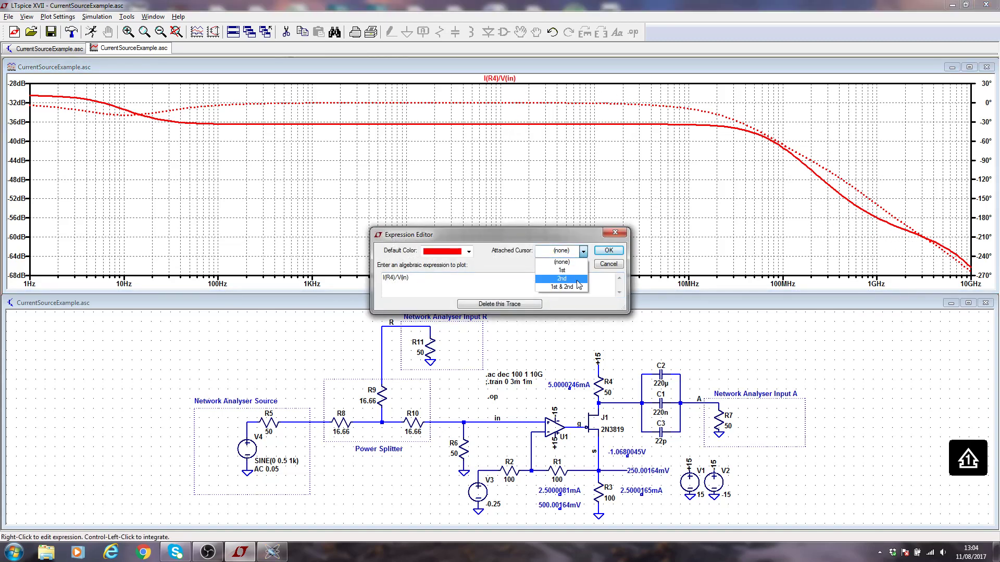
{"action": "left_click", "coordinate": [561, 262]}
{"action": "left_click", "coordinate": [609, 251]}
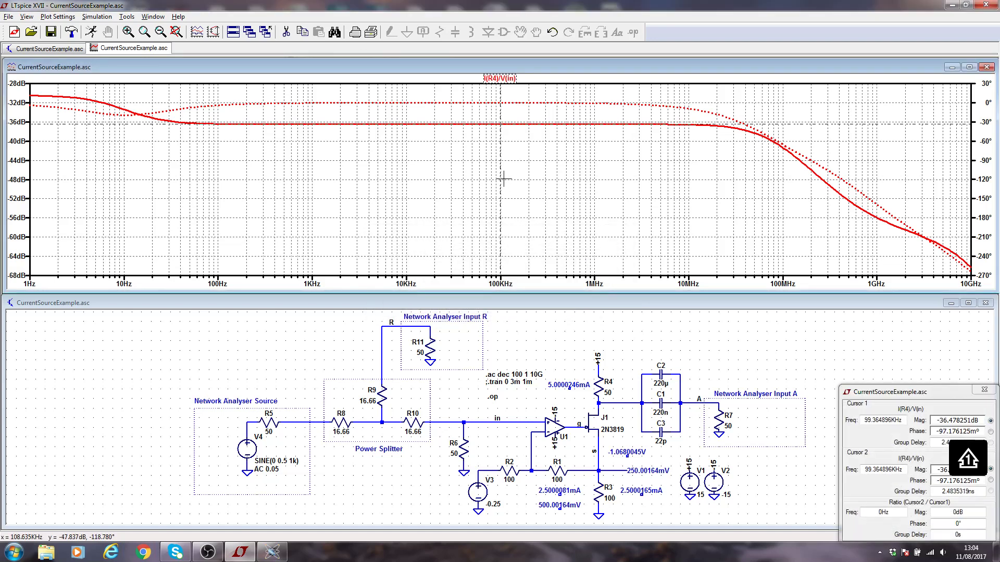
Measure the I(R4)/V(in) response with cursor 1 at about 1 kHz and cursor 2 at about 10.5 MHz and about 67.6 MHz
{"action": "left_click_drag", "start_coordinate": [502, 180], "coordinate": [312, 205]}
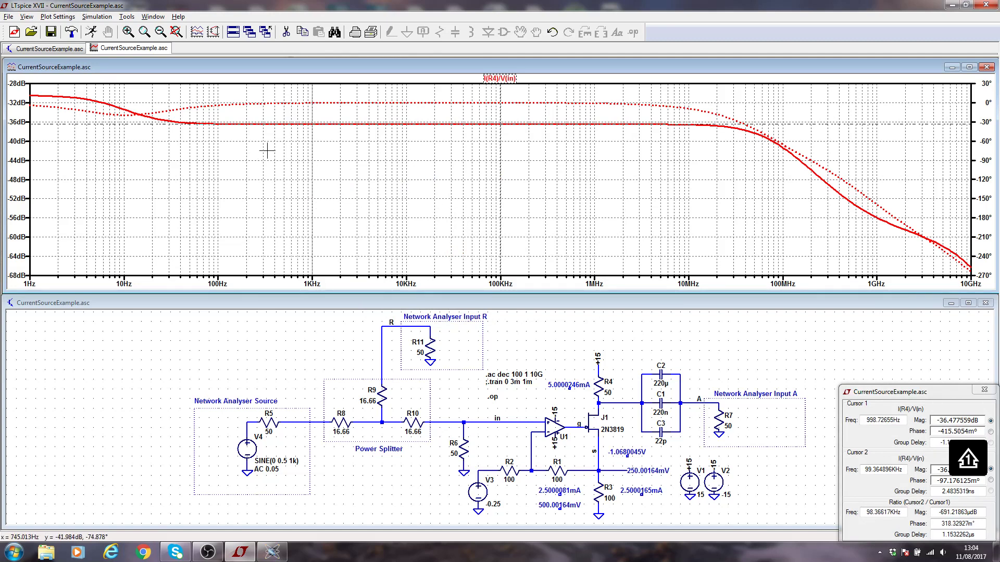
{"action": "left_click_drag", "start_coordinate": [501, 176], "coordinate": [690, 202]}
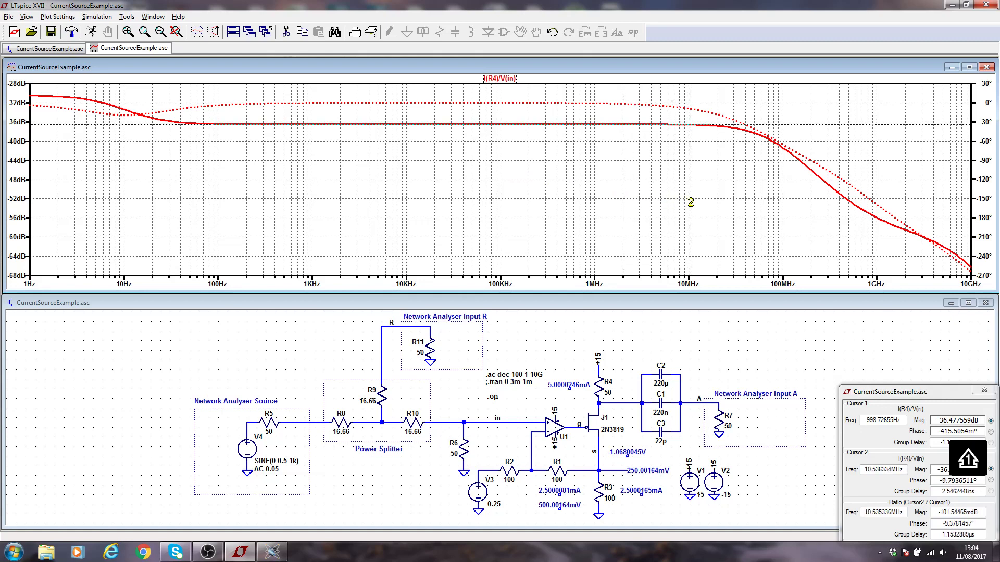
{"action": "left_click_drag", "start_coordinate": [906, 392], "coordinate": [797, 327]}
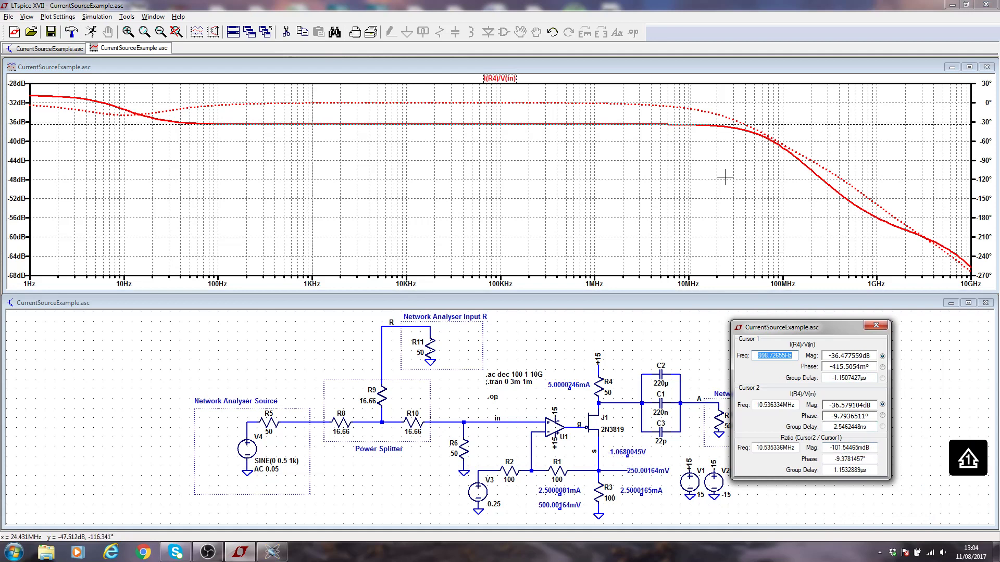
{"action": "left_click_drag", "start_coordinate": [690, 184], "coordinate": [767, 208]}
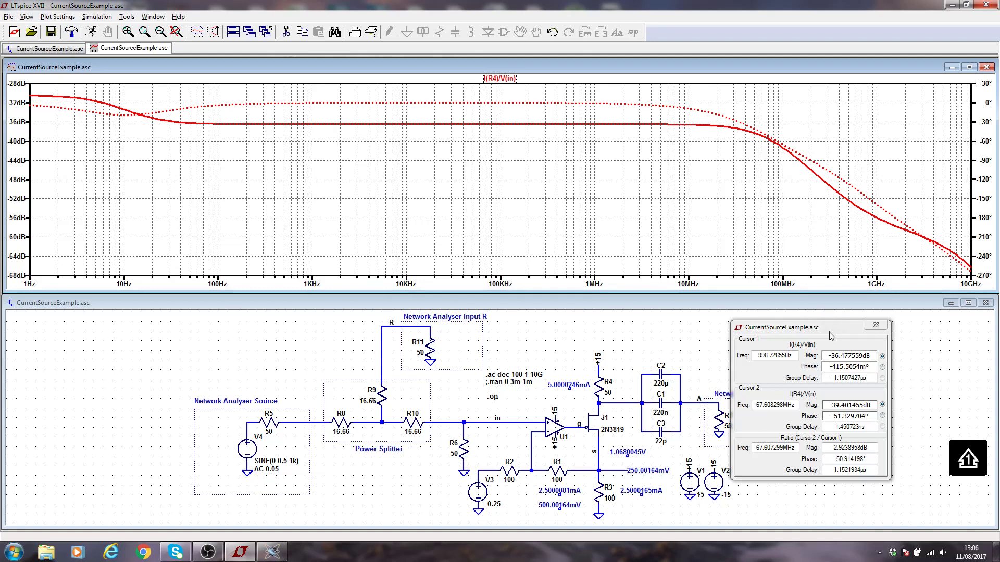
Close the cursor readout and switch to OBS
{"action": "left_click", "coordinate": [872, 329]}
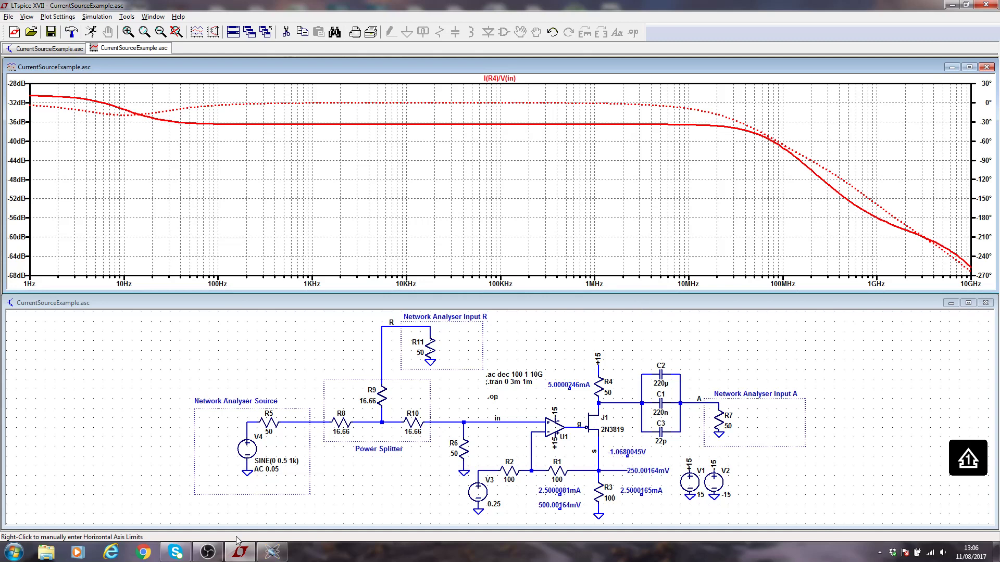
{"action": "left_click", "coordinate": [208, 552]}
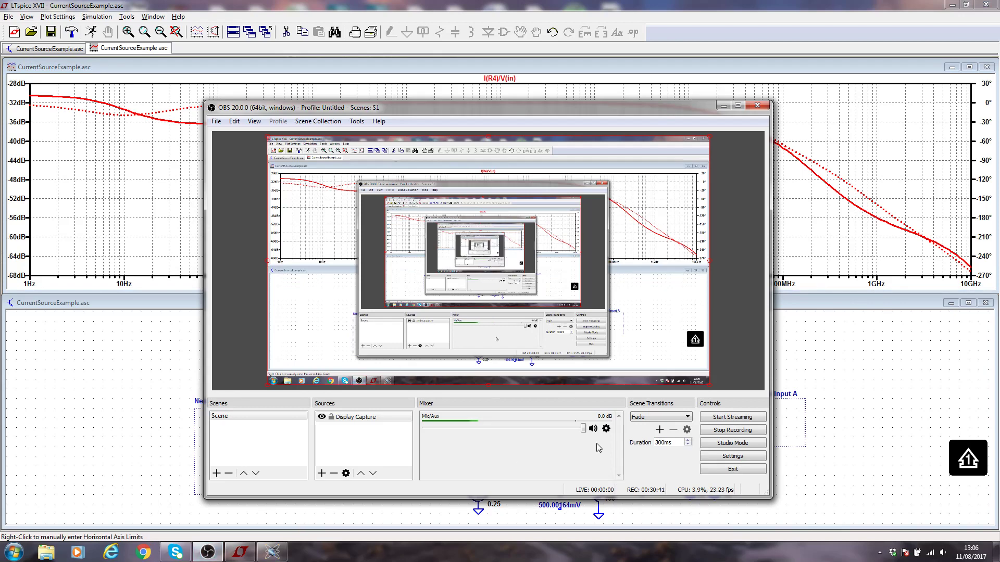